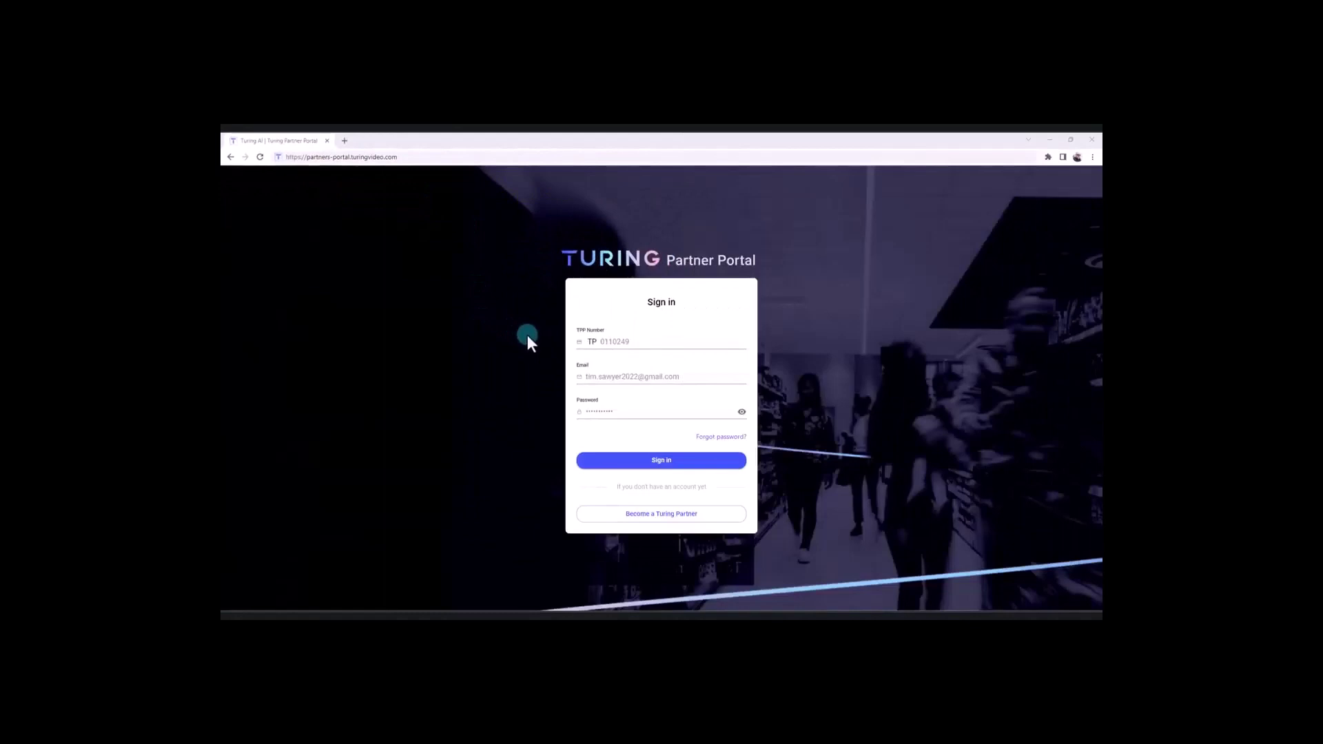
- Sign in with partner number and password, then view the four-account Customers list
left_click(605, 341)
left_click(588, 370)
left_click(595, 412)
left_click(660, 460)
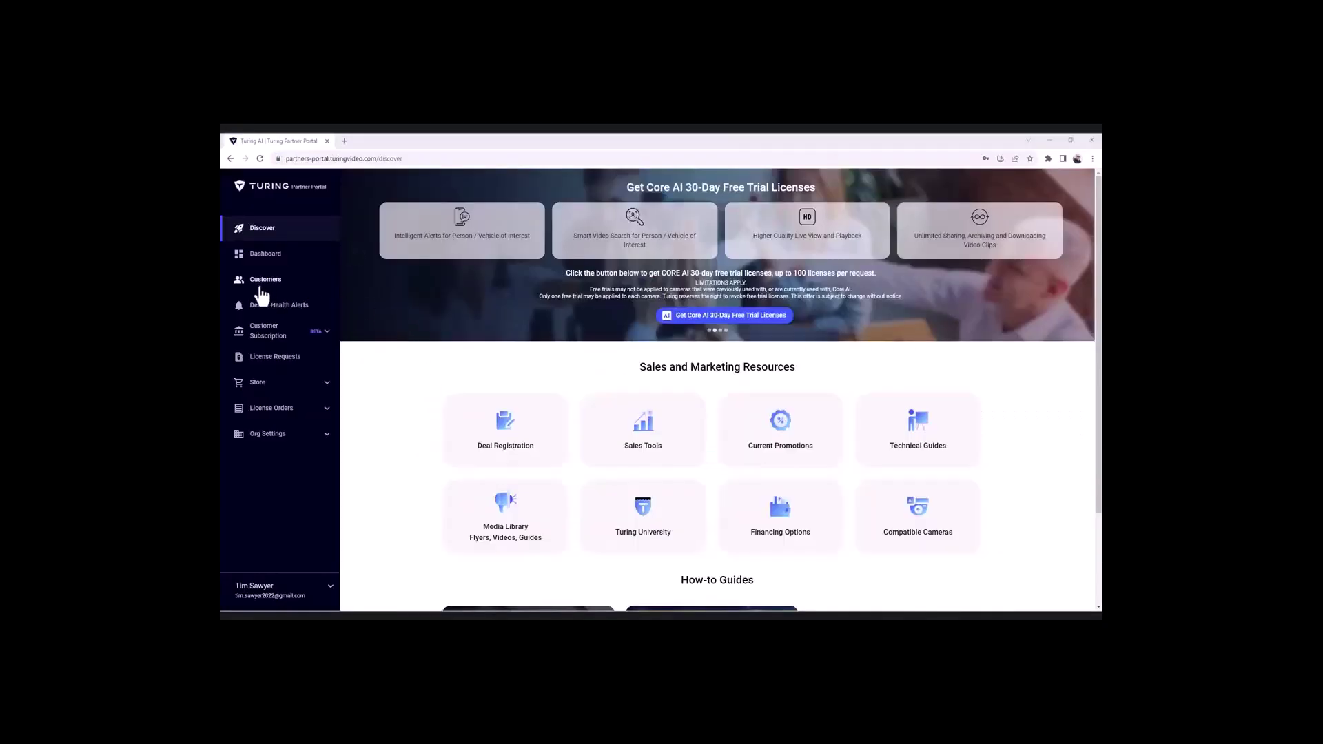
left_click(264, 281)
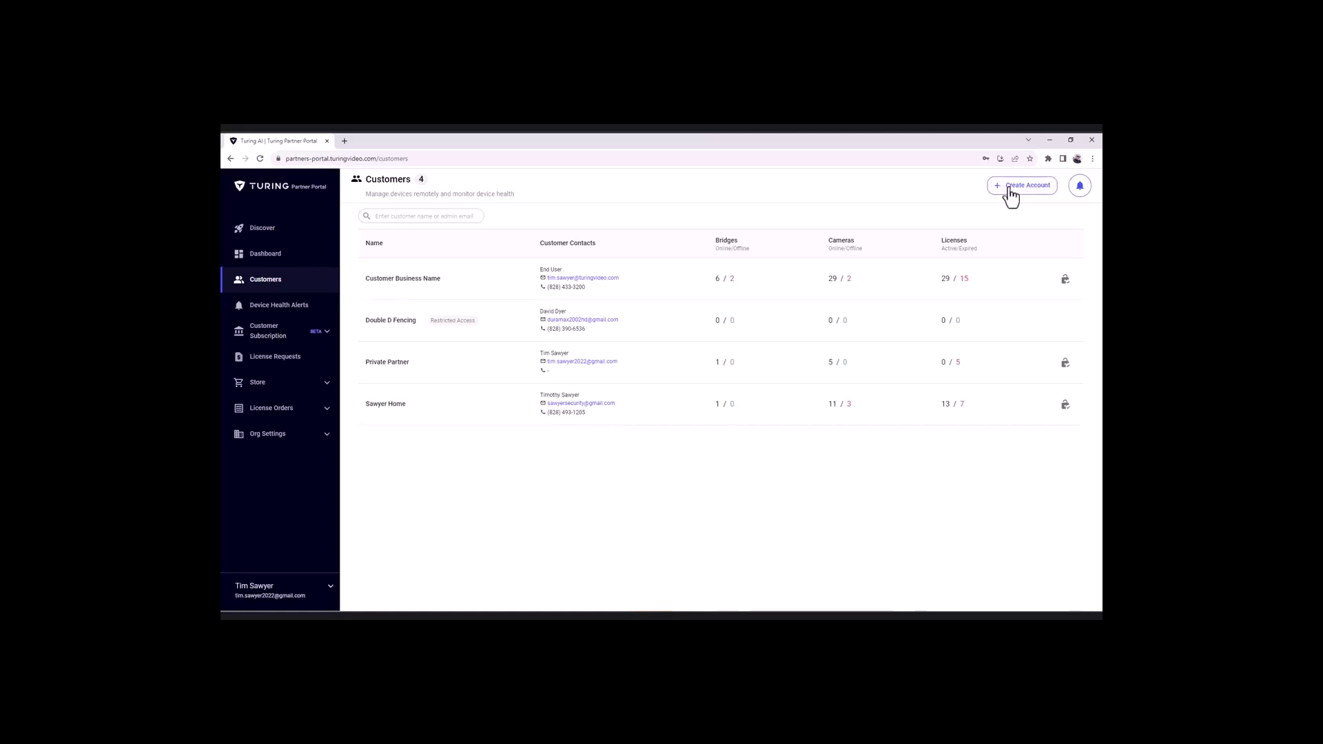
- Create customer 'Bobs Auto Shop' with reference, contact, email, phone and Kitty Hawk address
left_click(1010, 193)
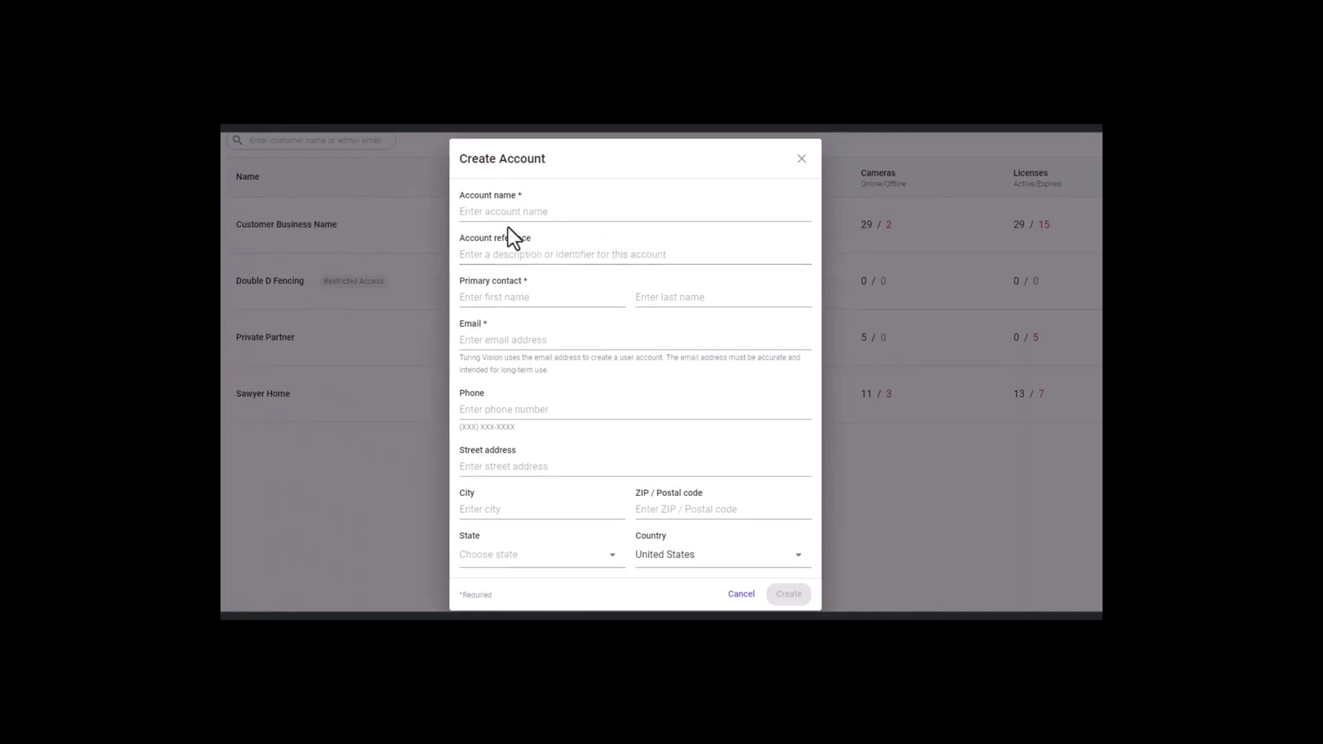
left_click(491, 211)
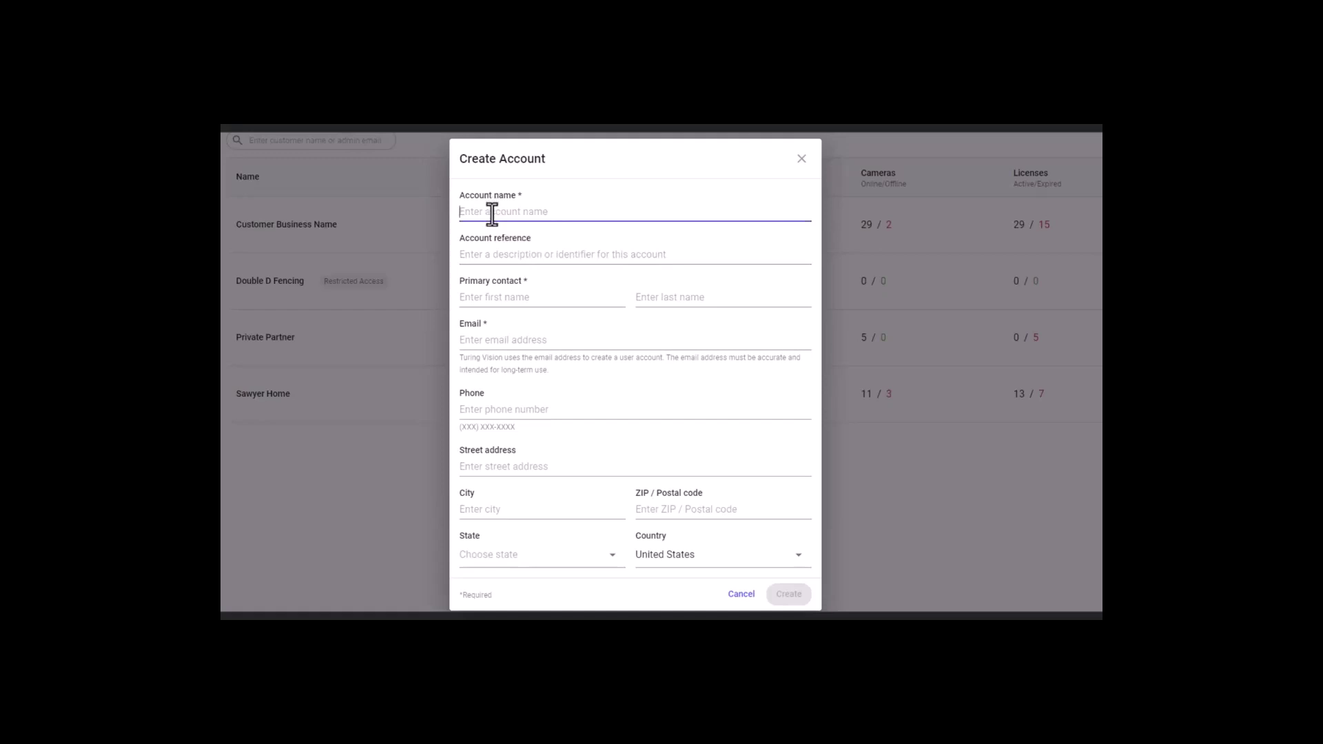
type("Bobs Auto Shop")
left_click(484, 257)
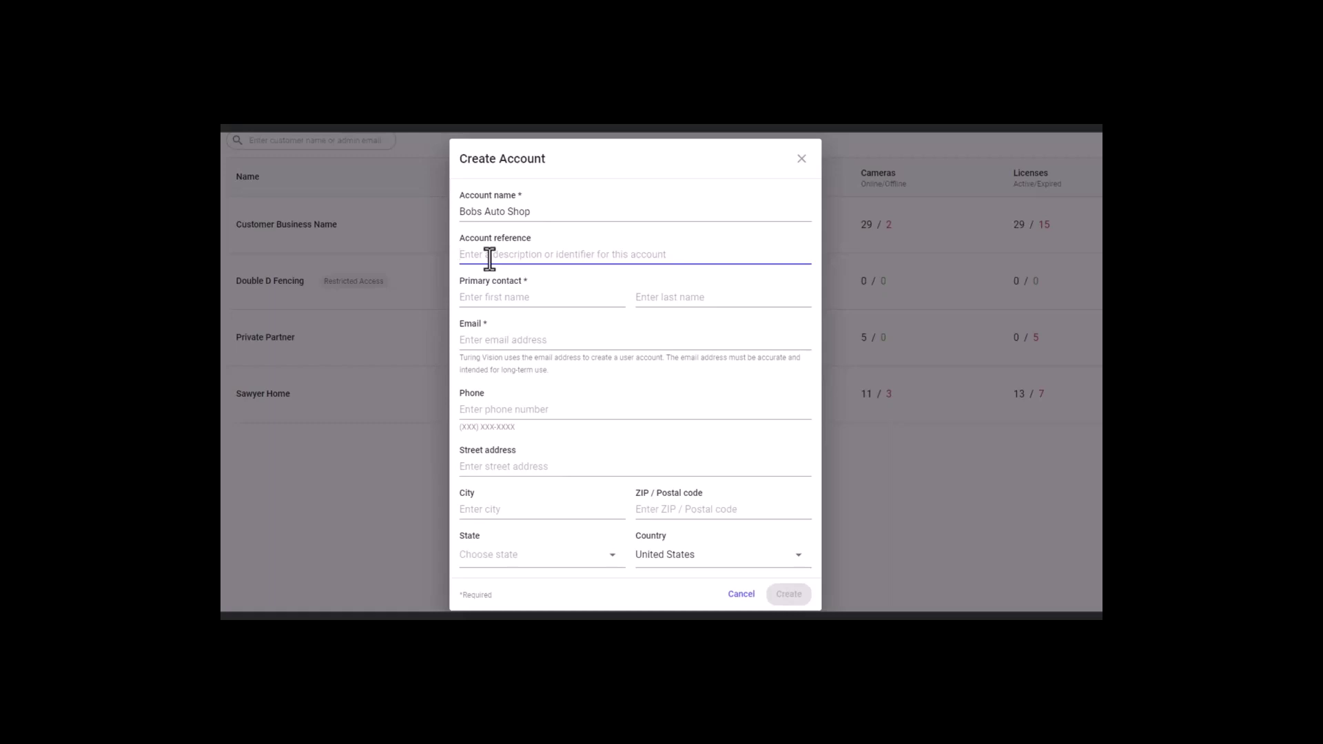
type("Tim")
type("'s Favorite")
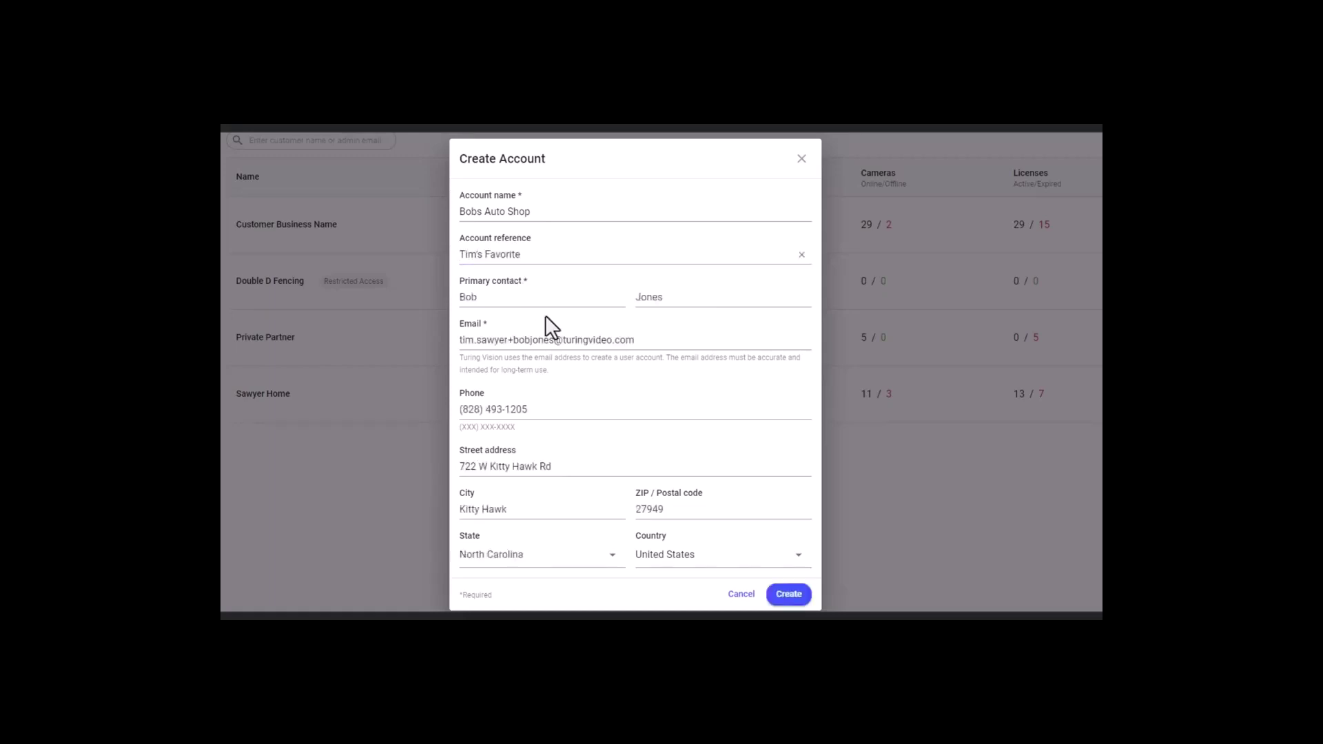
left_click(646, 342)
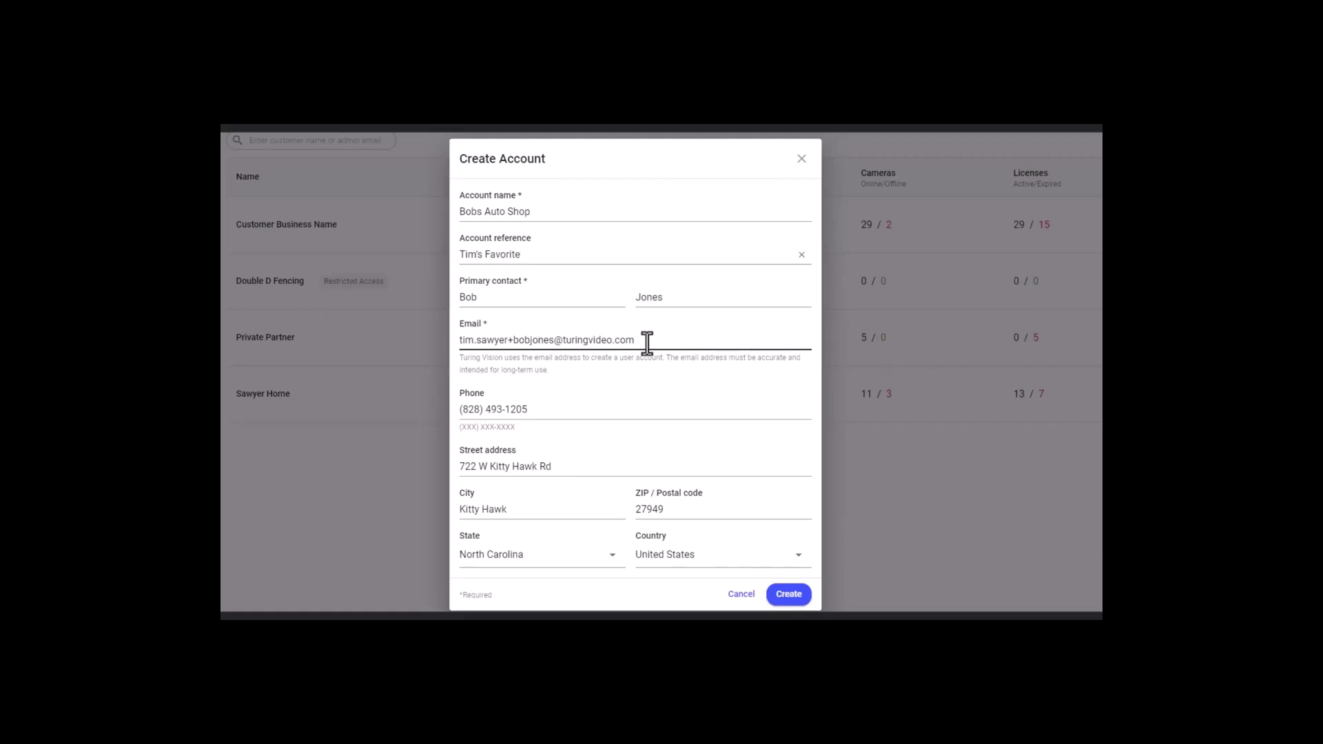
left_click(768, 352)
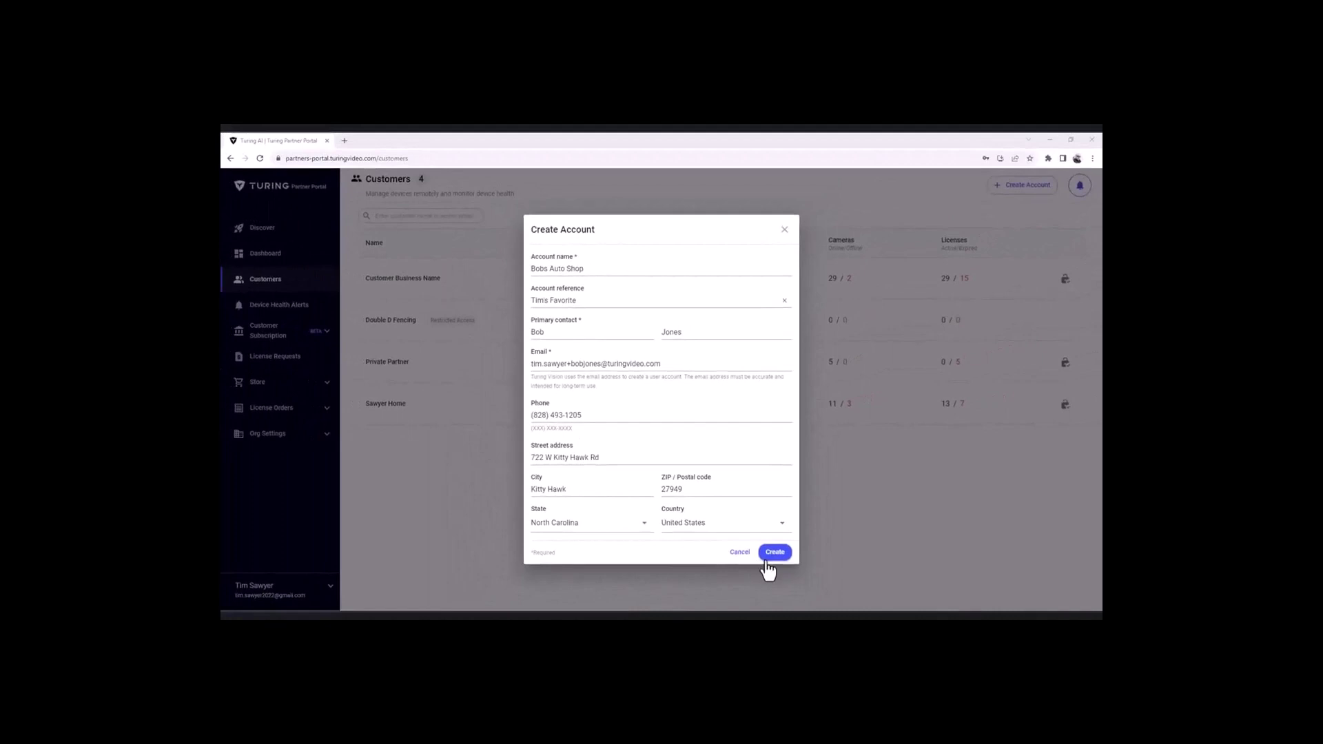
left_click(773, 552)
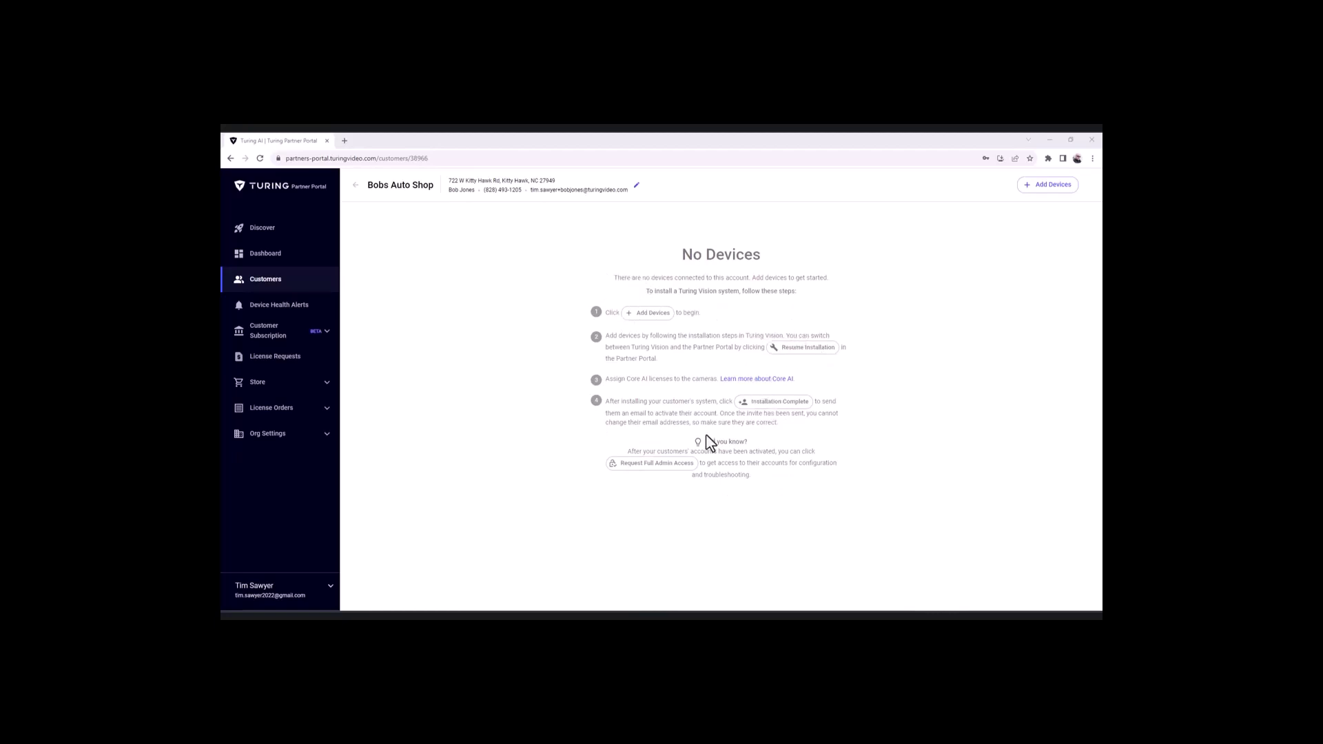
- Launch Add Devices from the Bobs Auto Shop customer page
left_click(1031, 190)
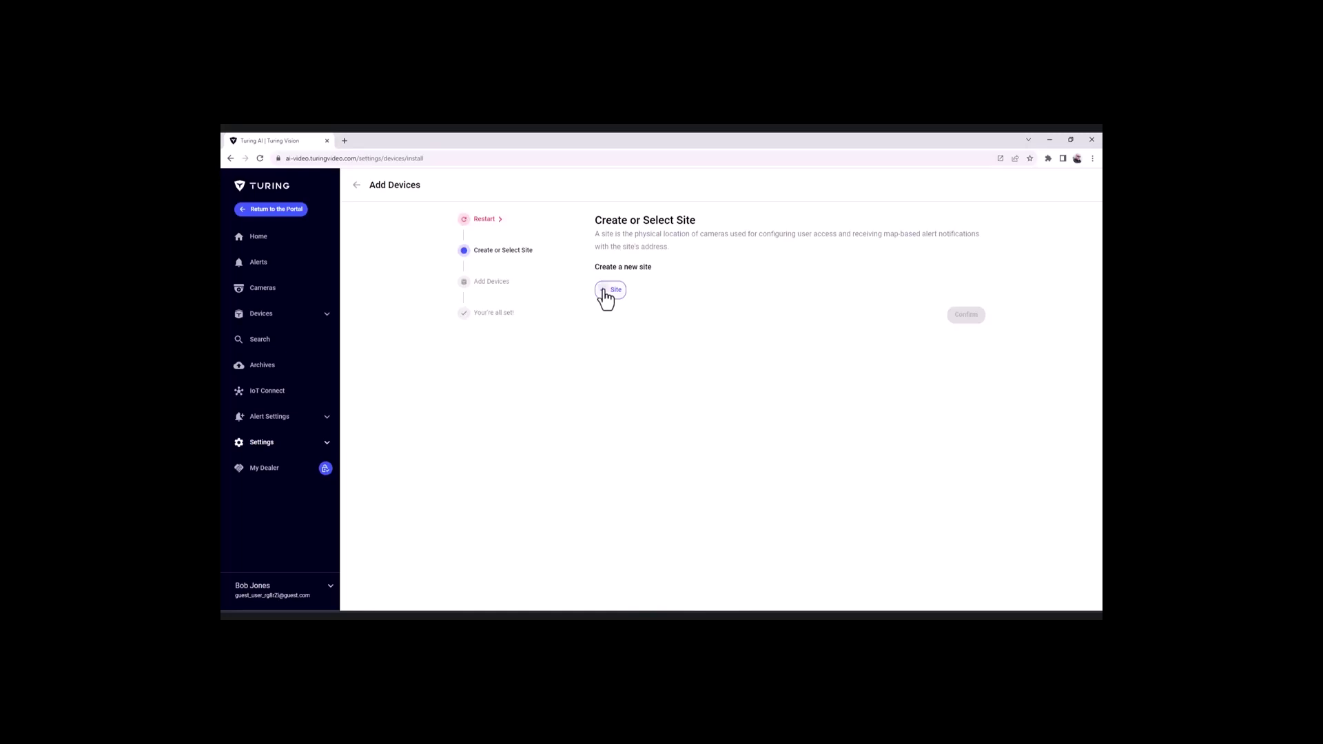
- Add site 'Store # 2' at 722 West Kitty Hawk Road and select it
left_click(607, 294)
type("Store # 2")
left_click(579, 278)
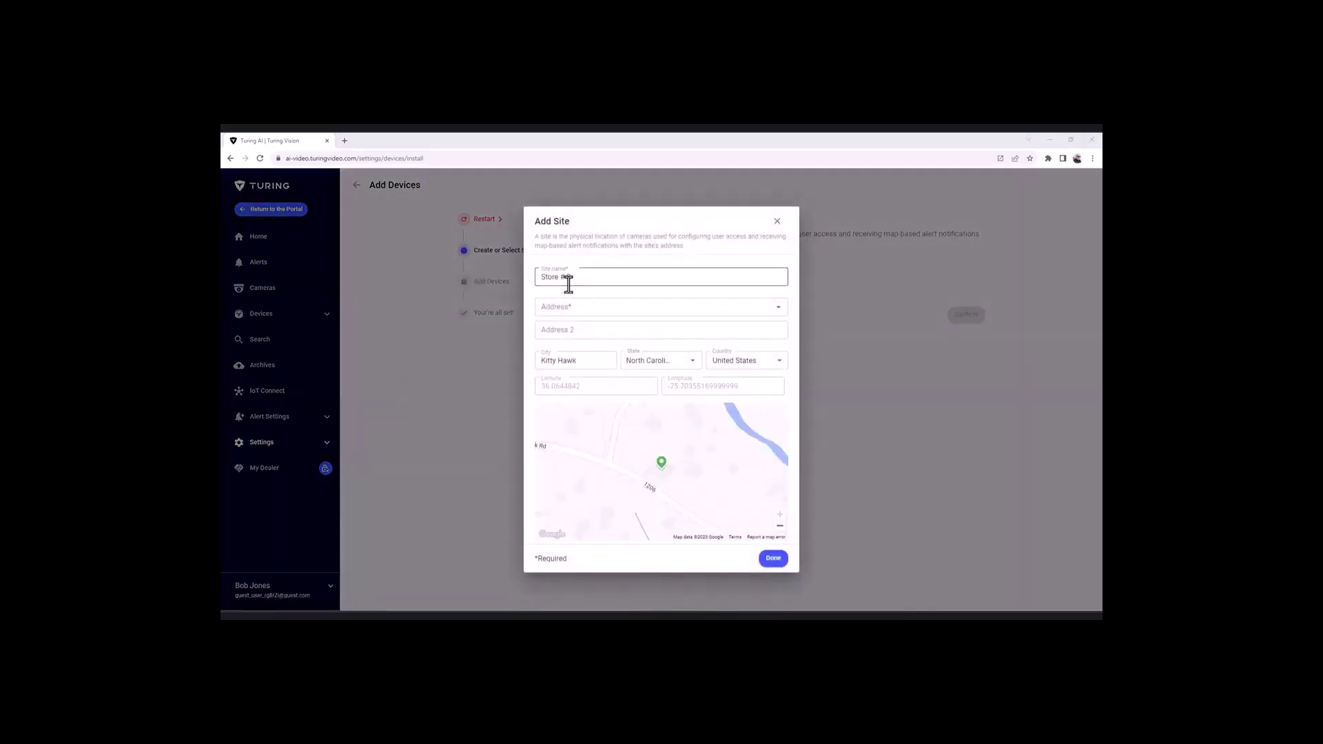
left_click(555, 309)
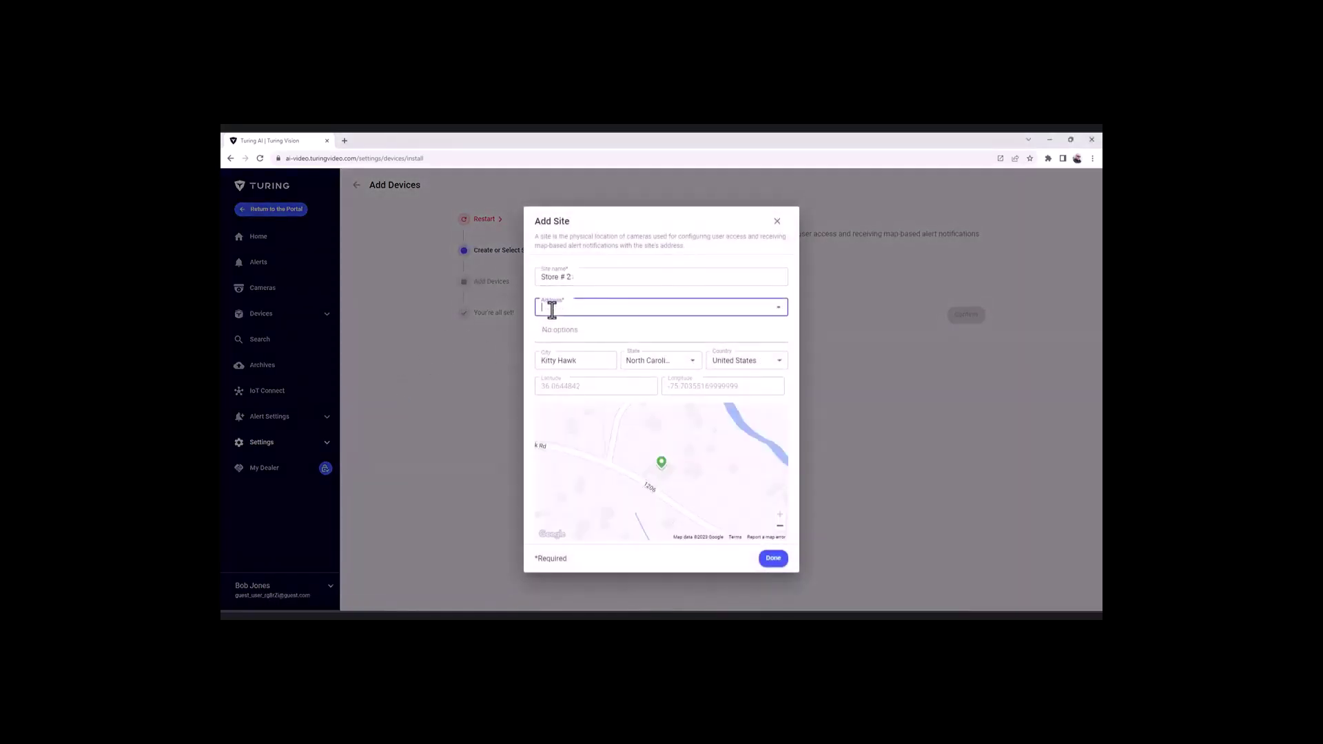
type("722")
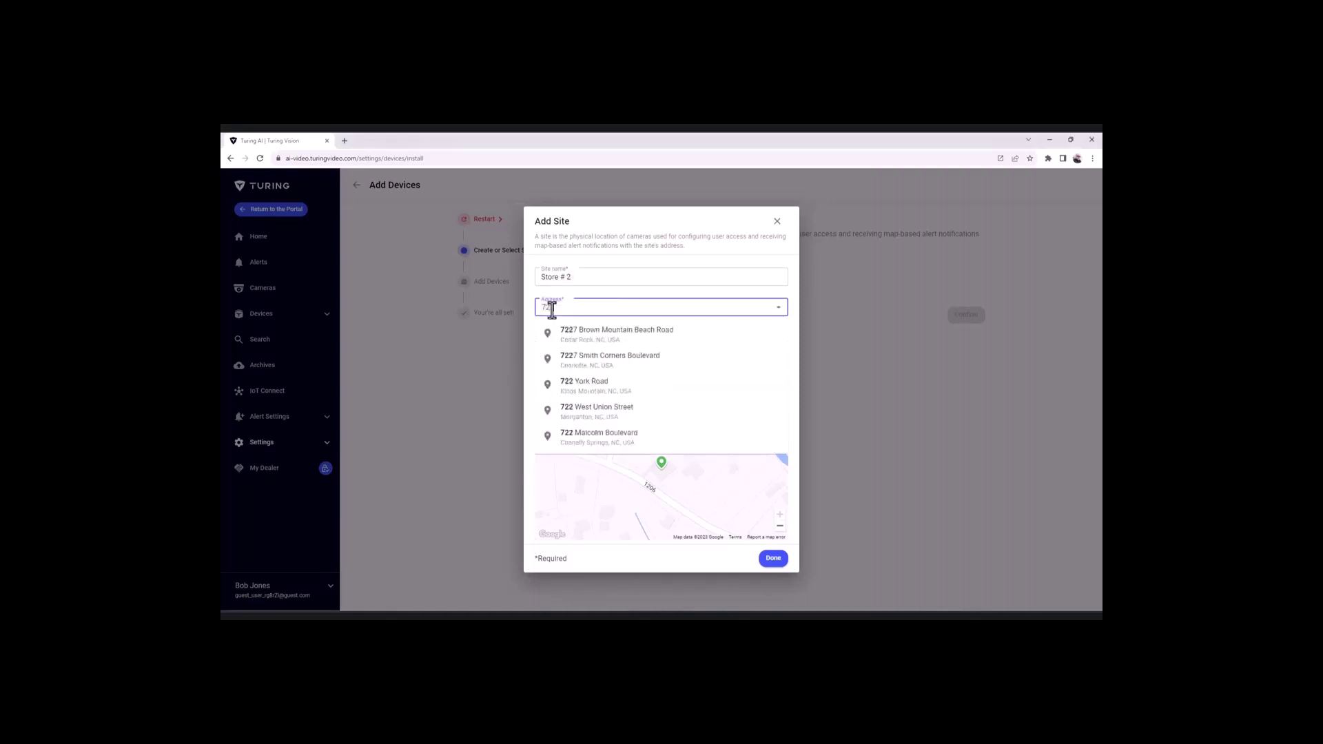
type(" WKitty")
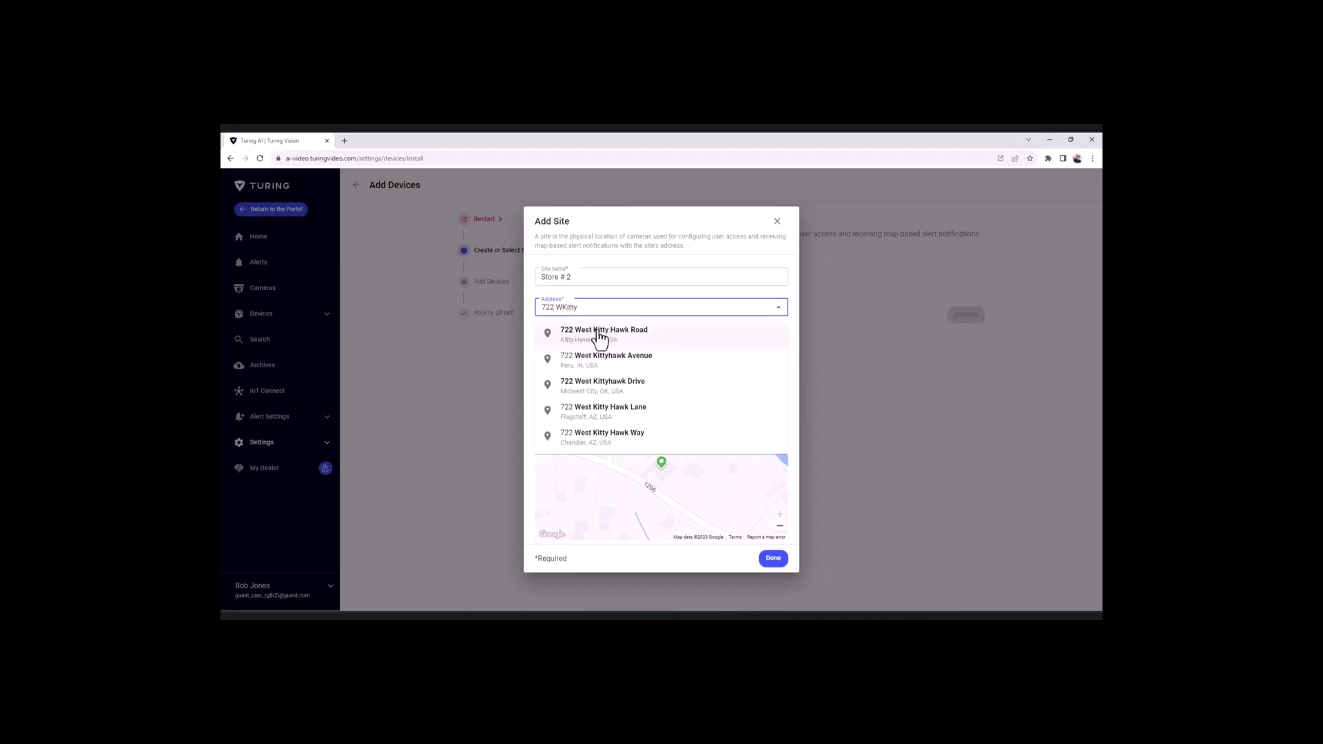
left_click(599, 334)
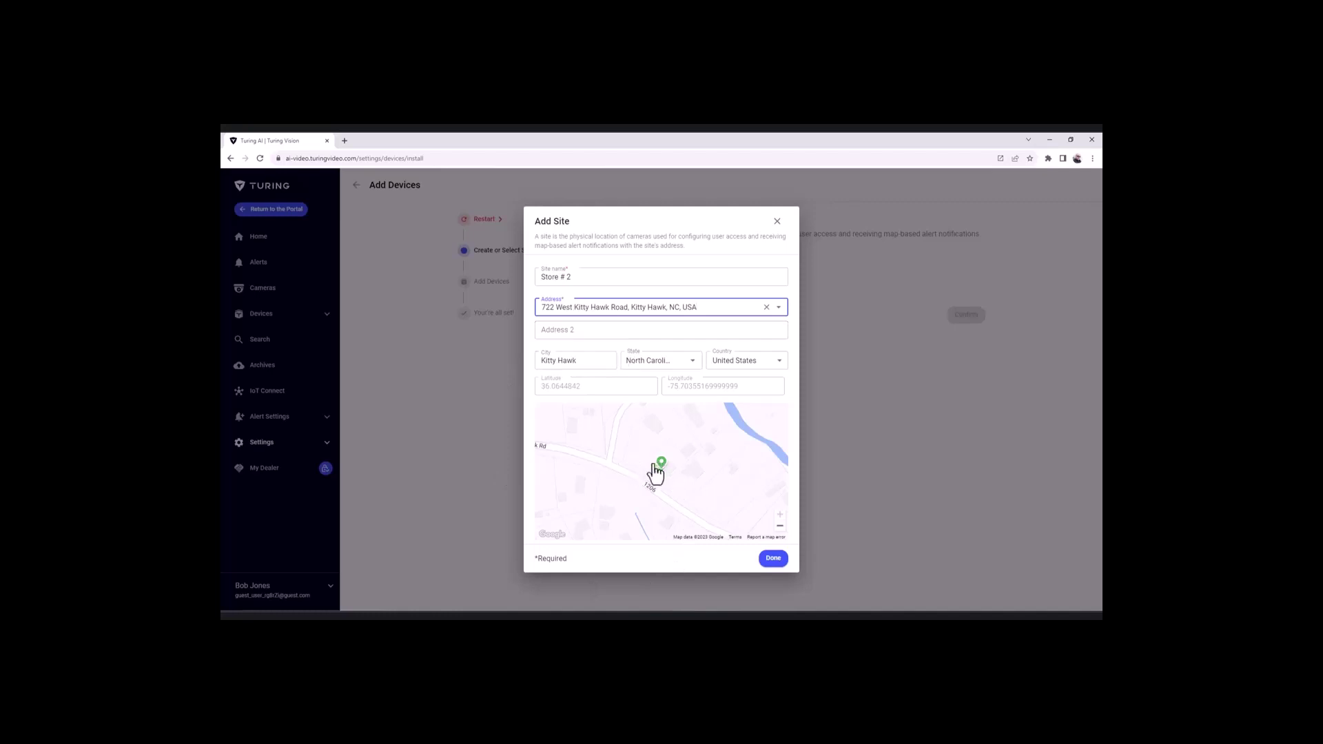
left_click(773, 559)
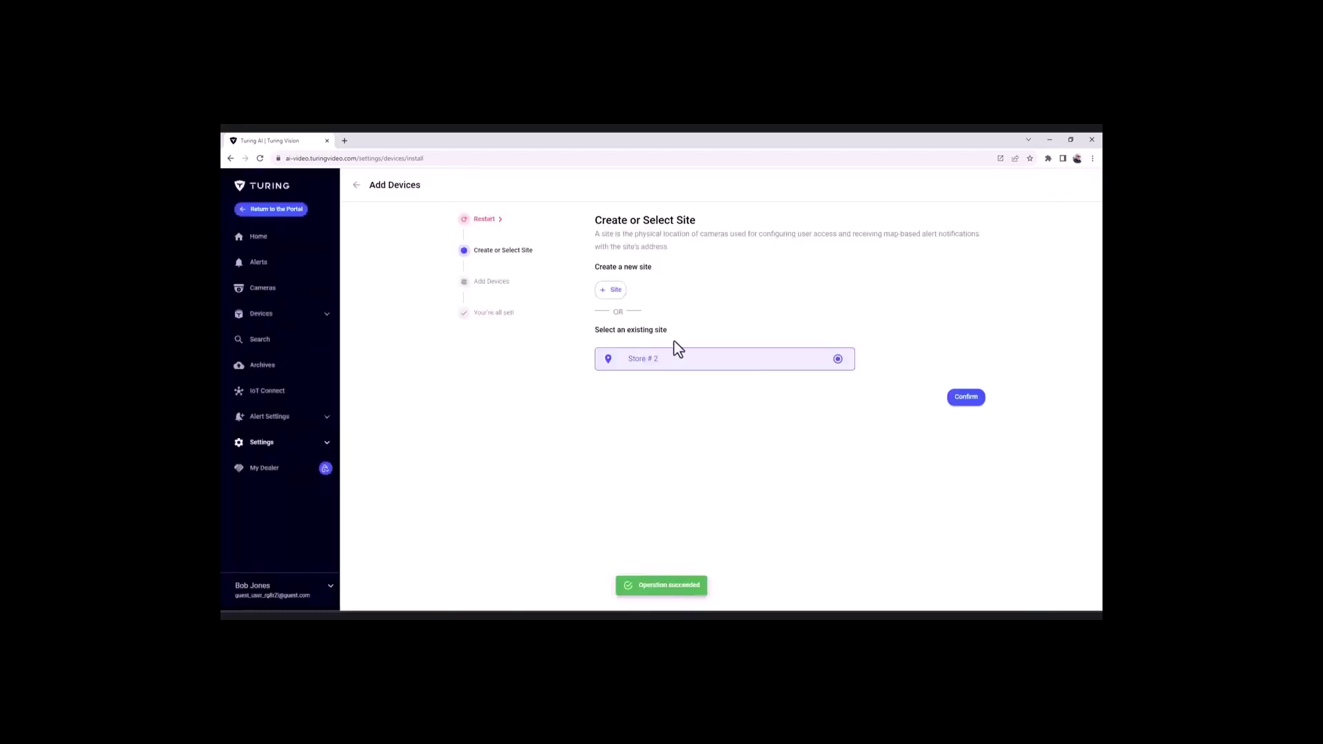
left_click(627, 361)
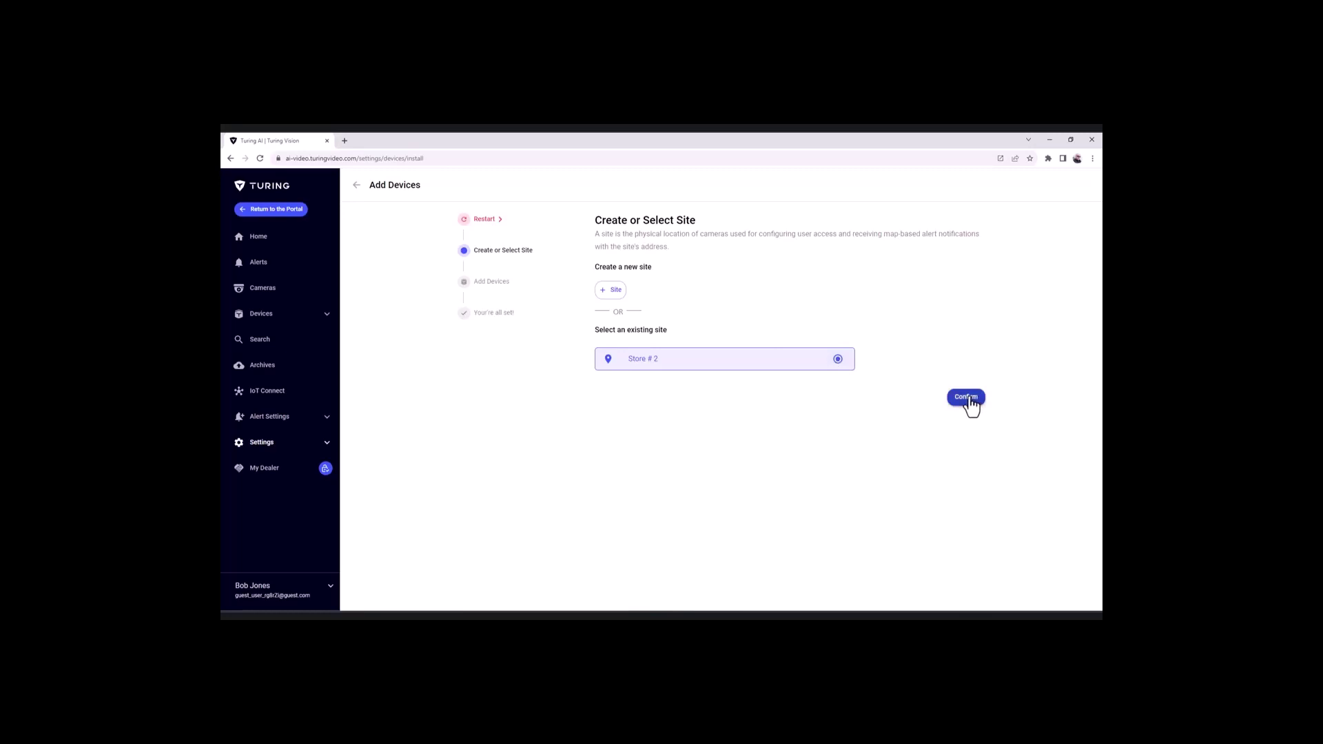
- Confirm Store # 2 and choose Add Recorders and Cameras, skipping the wiring guide
left_click(966, 399)
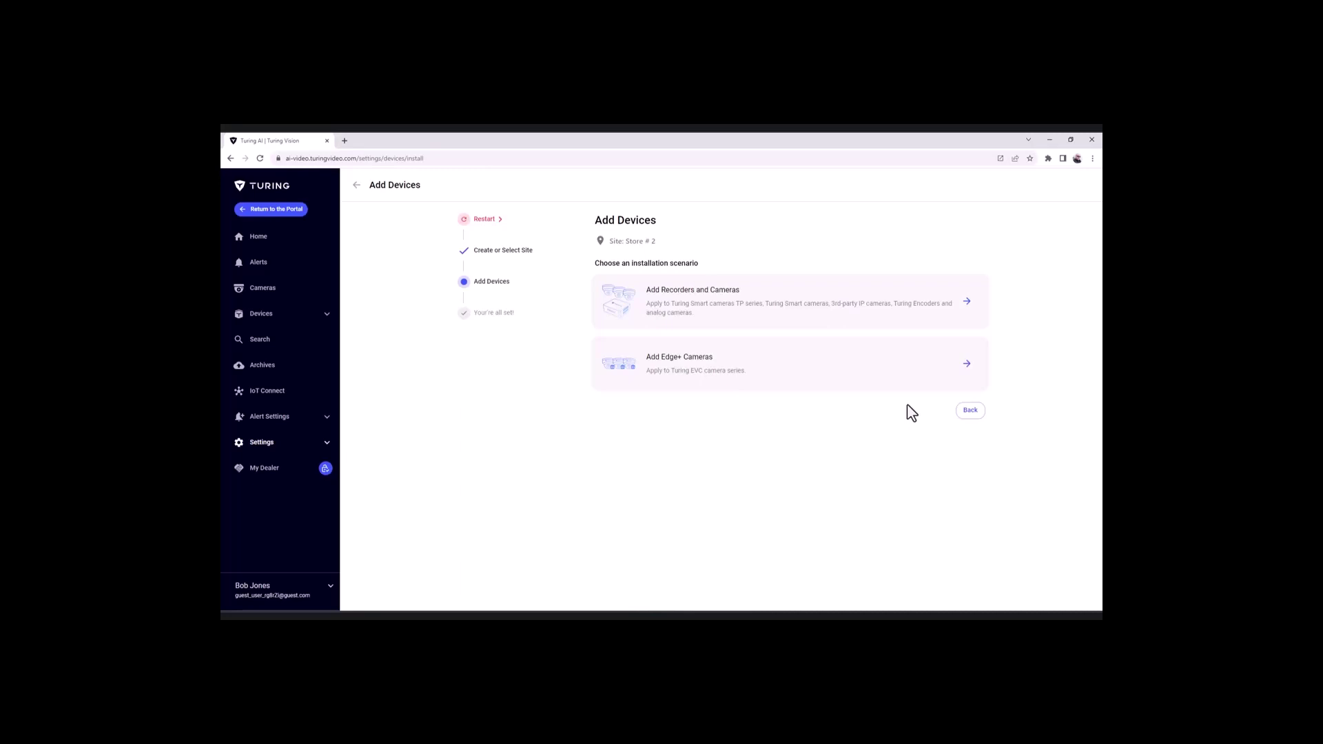
left_click(874, 303)
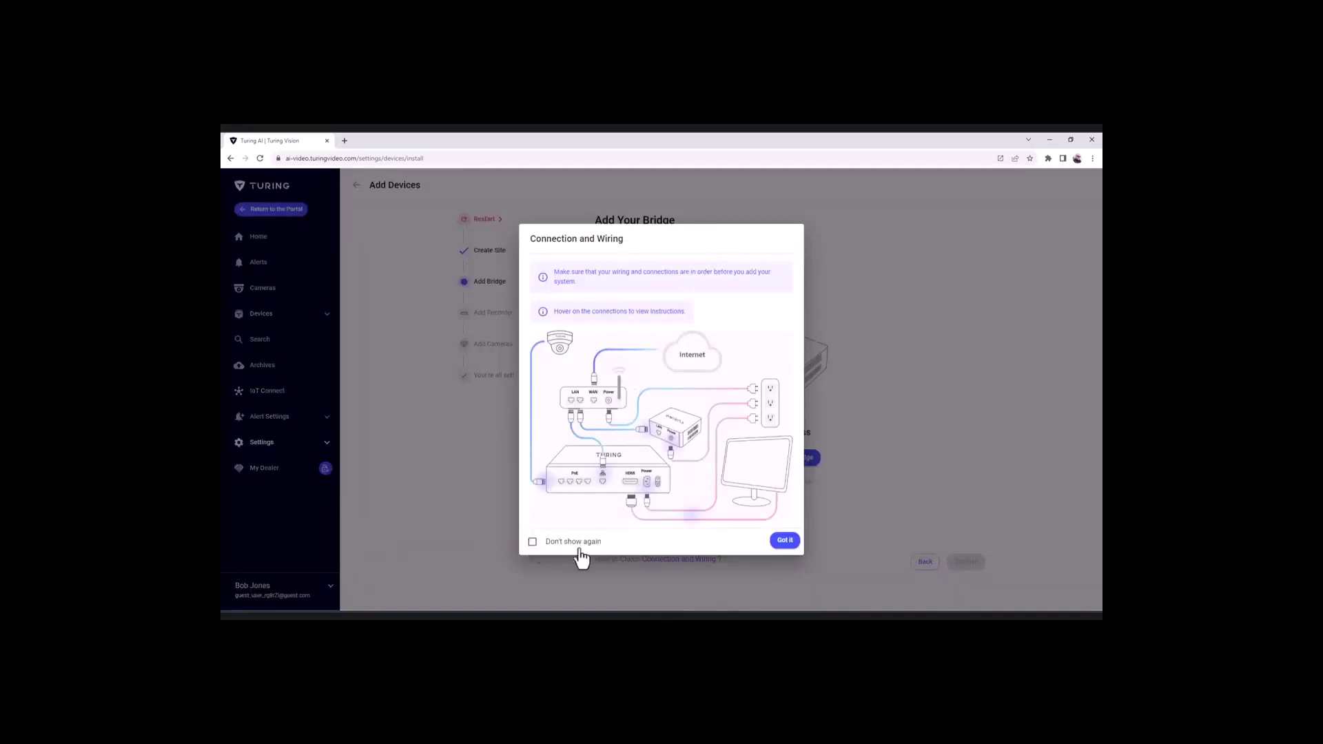
left_click(784, 540)
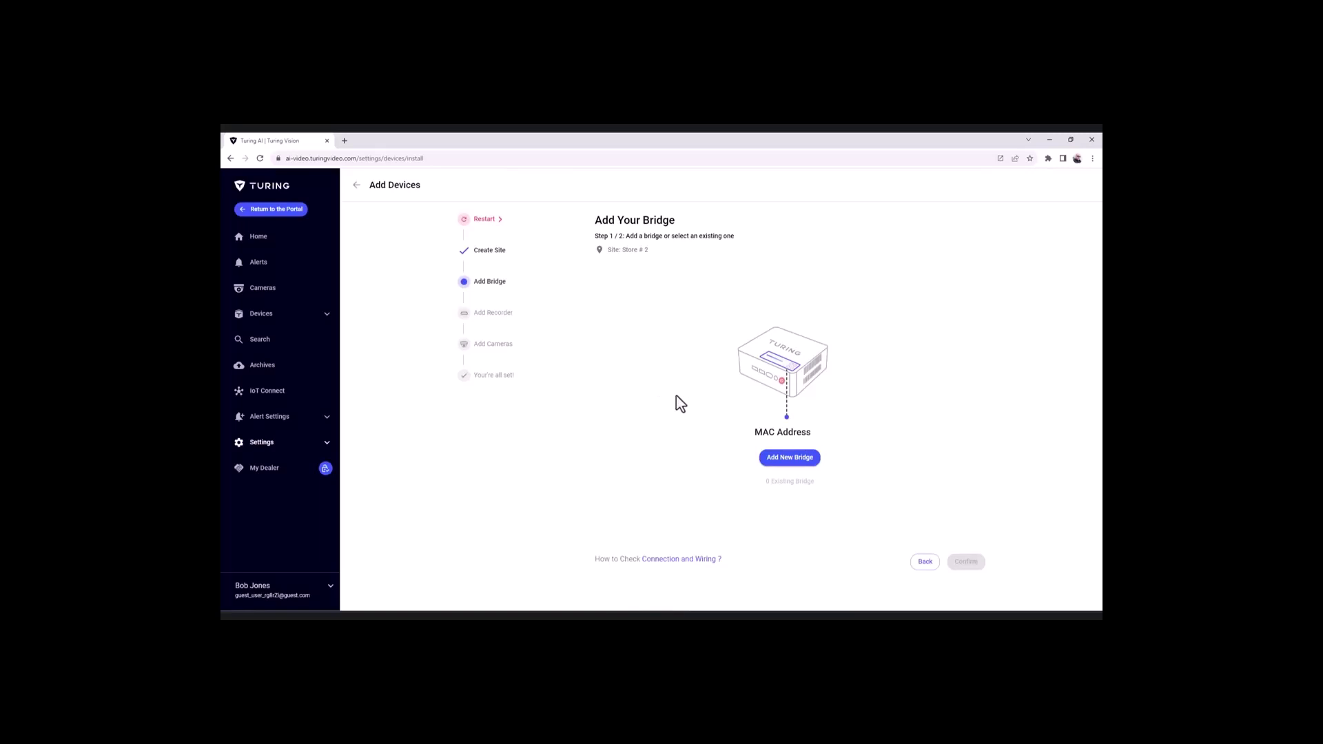
- Add a new bridge by MAC address and rename it 'Store #2 Bridge'
left_click(777, 464)
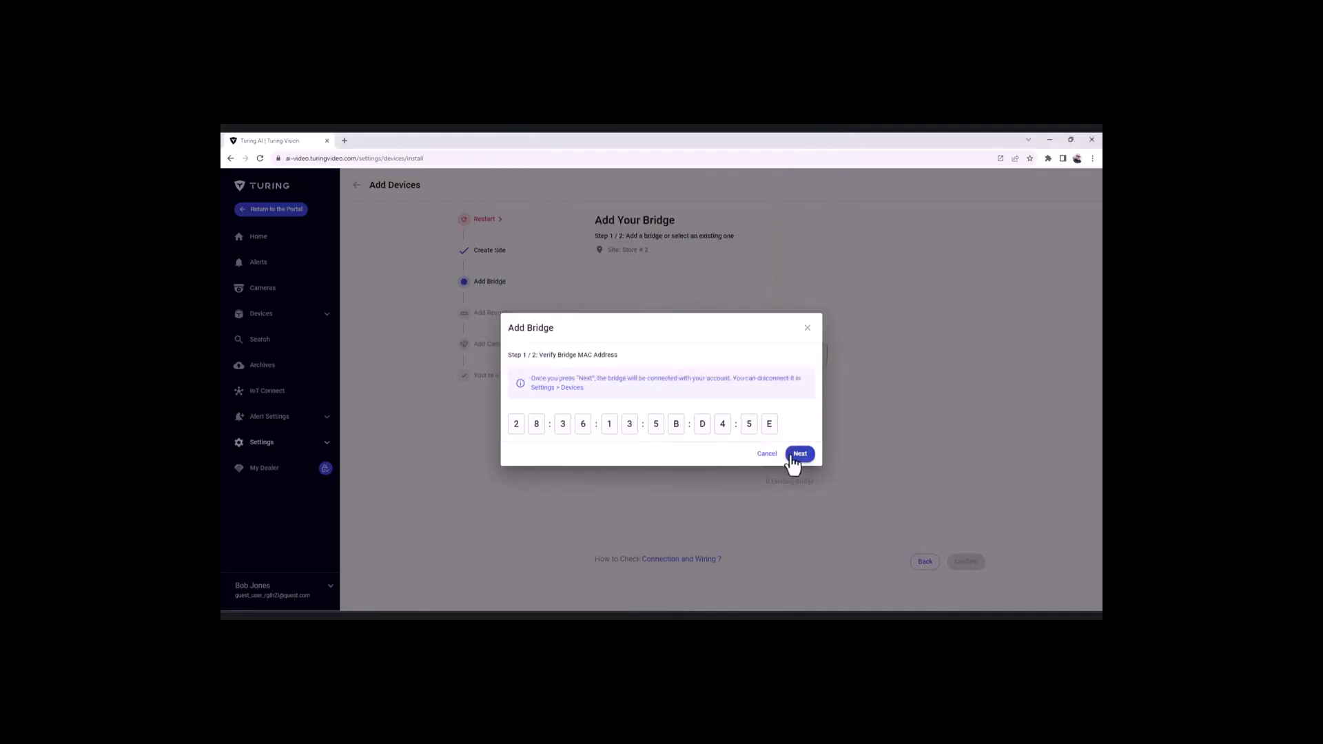
left_click(799, 454)
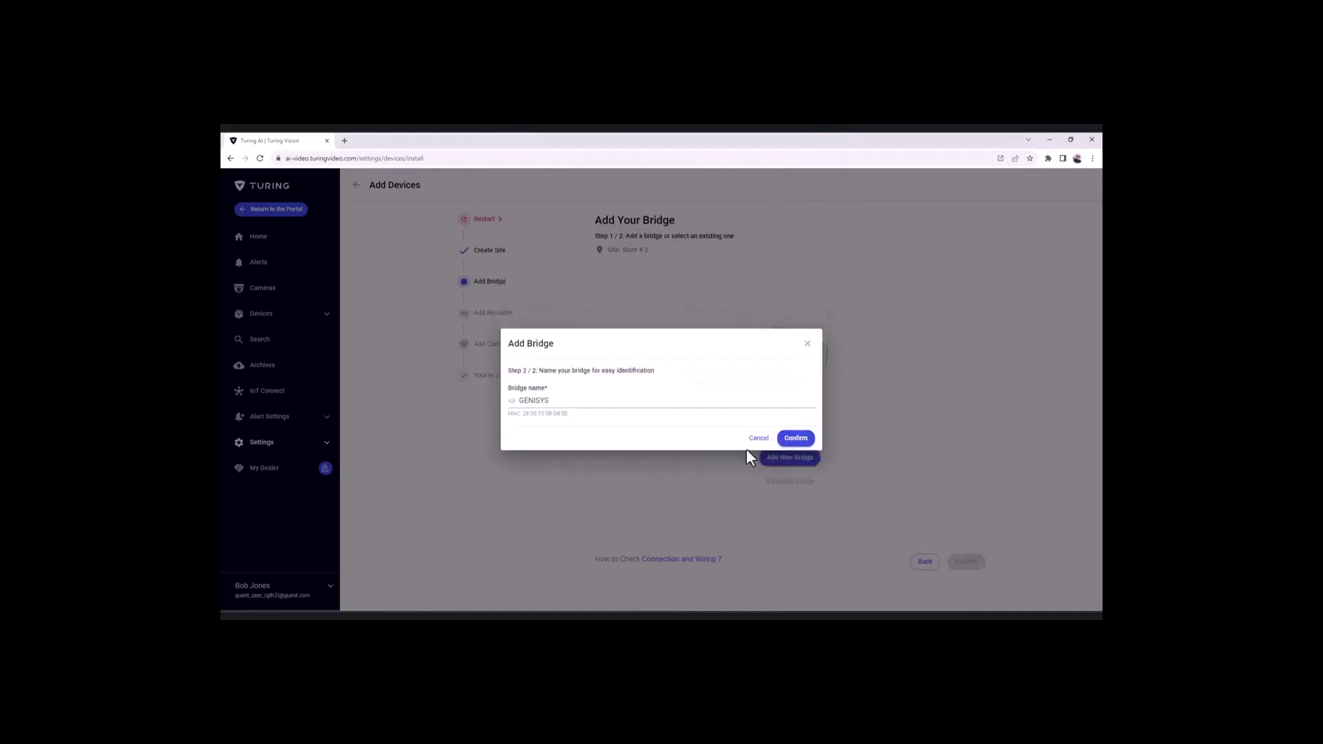
left_click(549, 402)
key("BackSpace")
key("BackSpace")
key("BackSpace")
key("BackSpace")
key("BackSpace")
key("BackSpace")
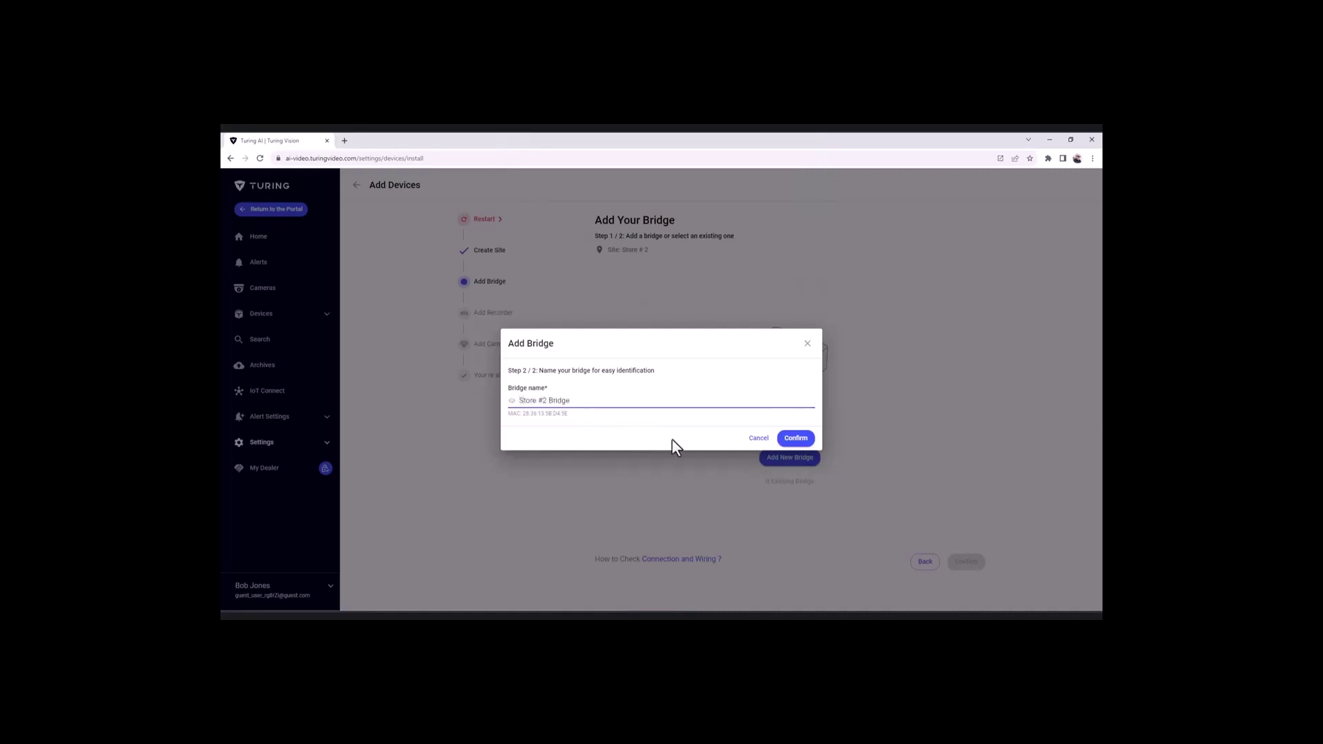
type("Store #2 Bridge")
left_click(794, 438)
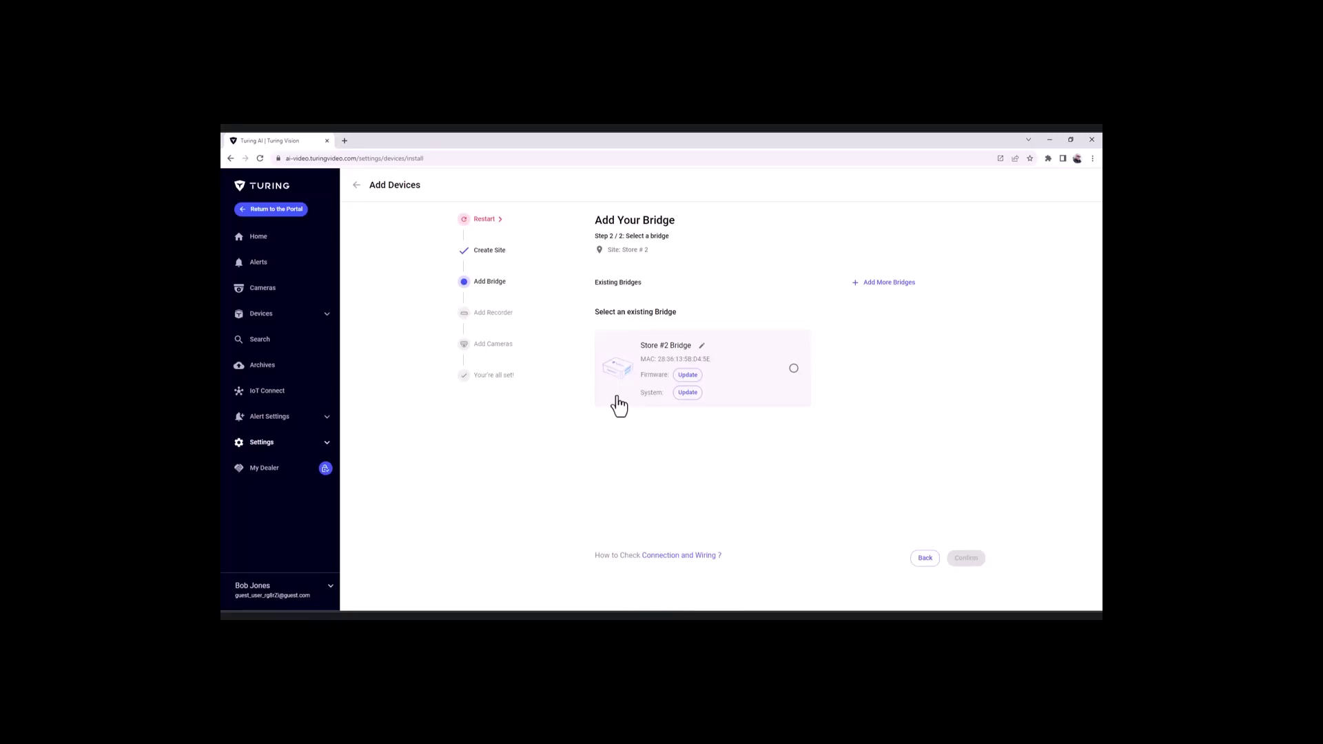
- Start the firmware update for Store #2 Bridge
left_click(685, 376)
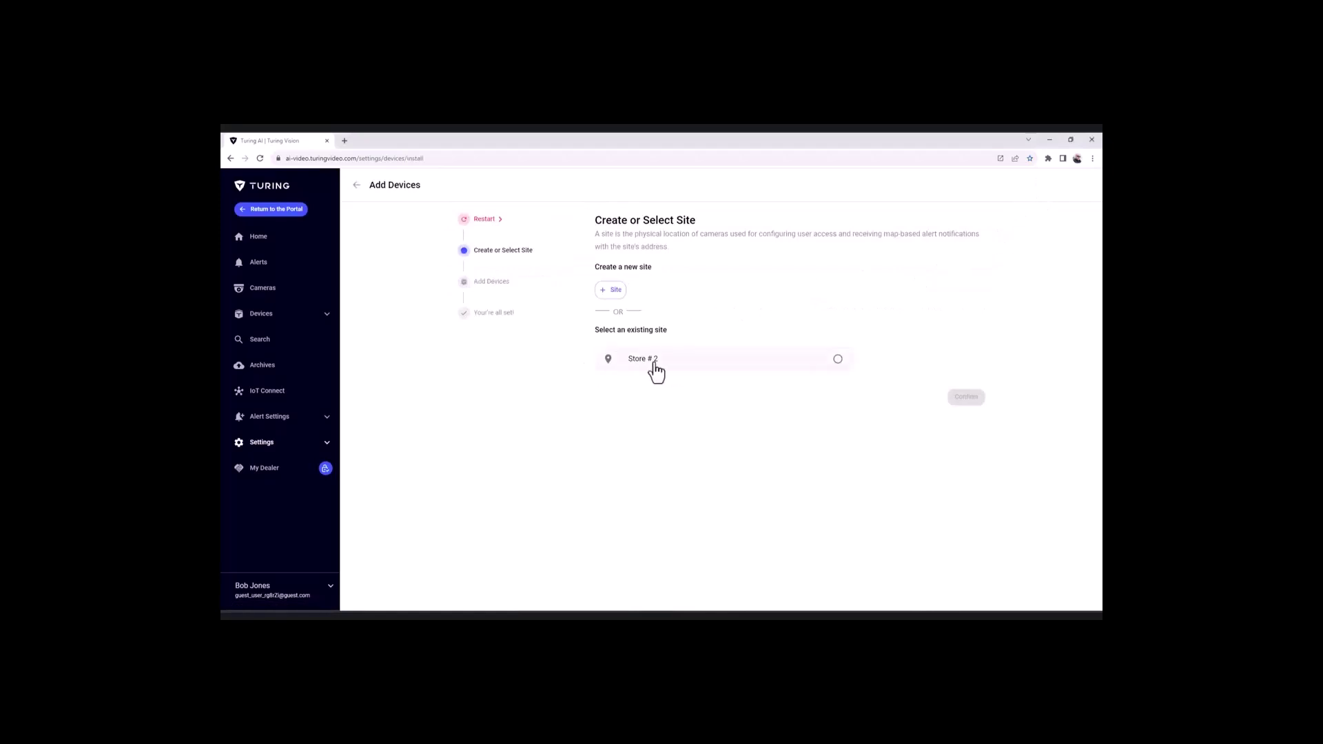
- Reselect Store # 2 and choose Add Recorders and Cameras, skipping the wiring guide
left_click(838, 360)
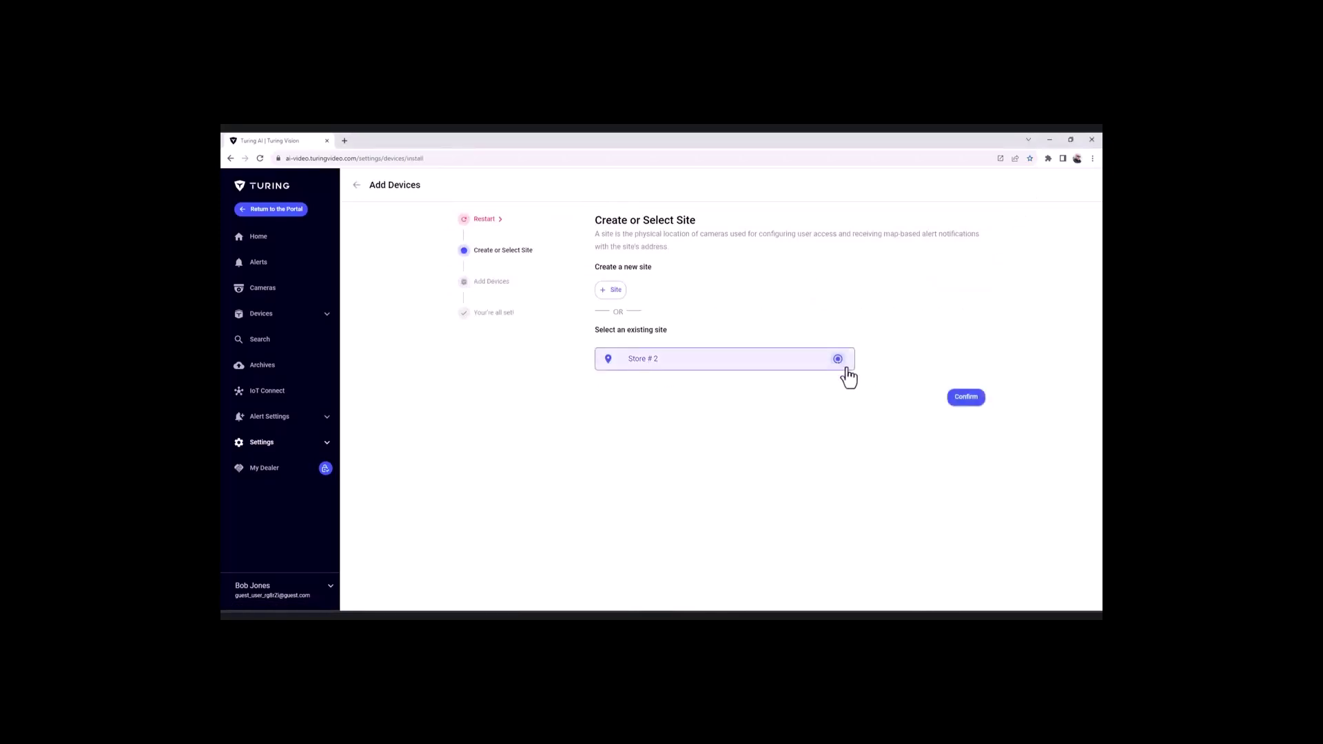
left_click(967, 397)
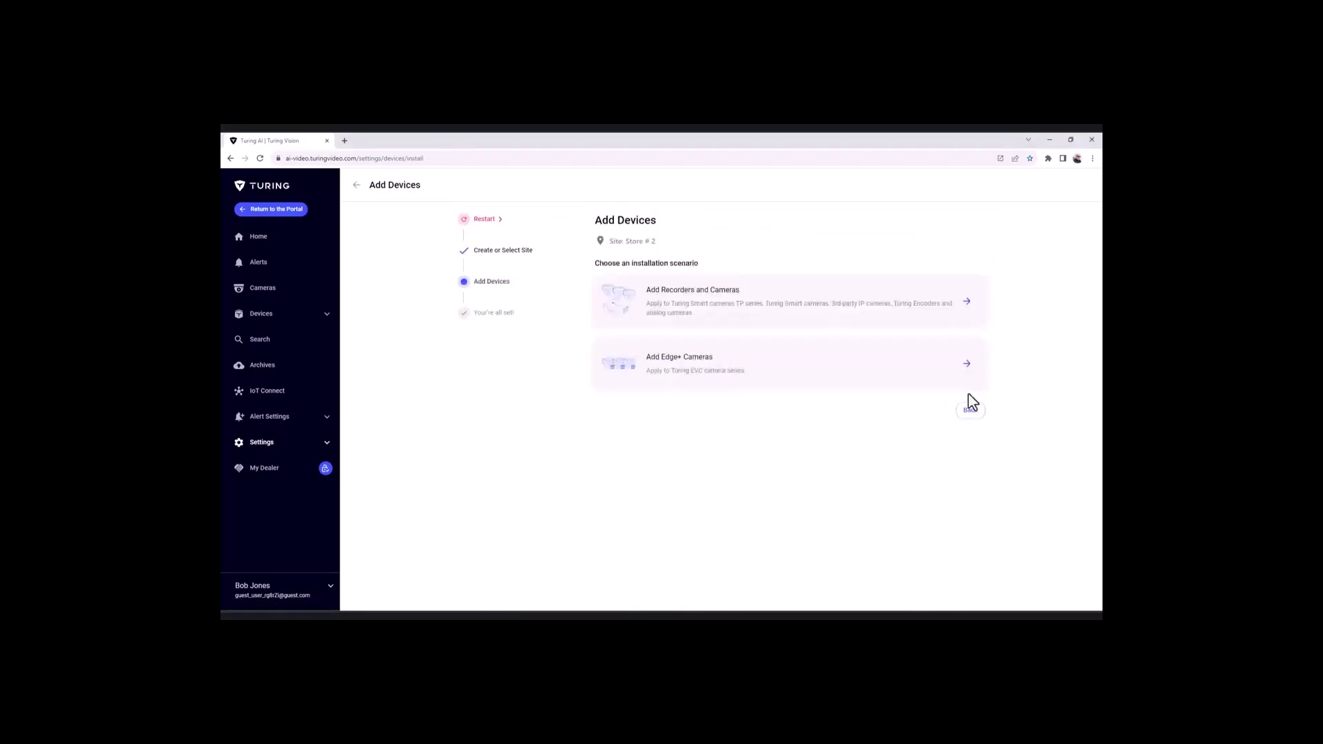
left_click(902, 317)
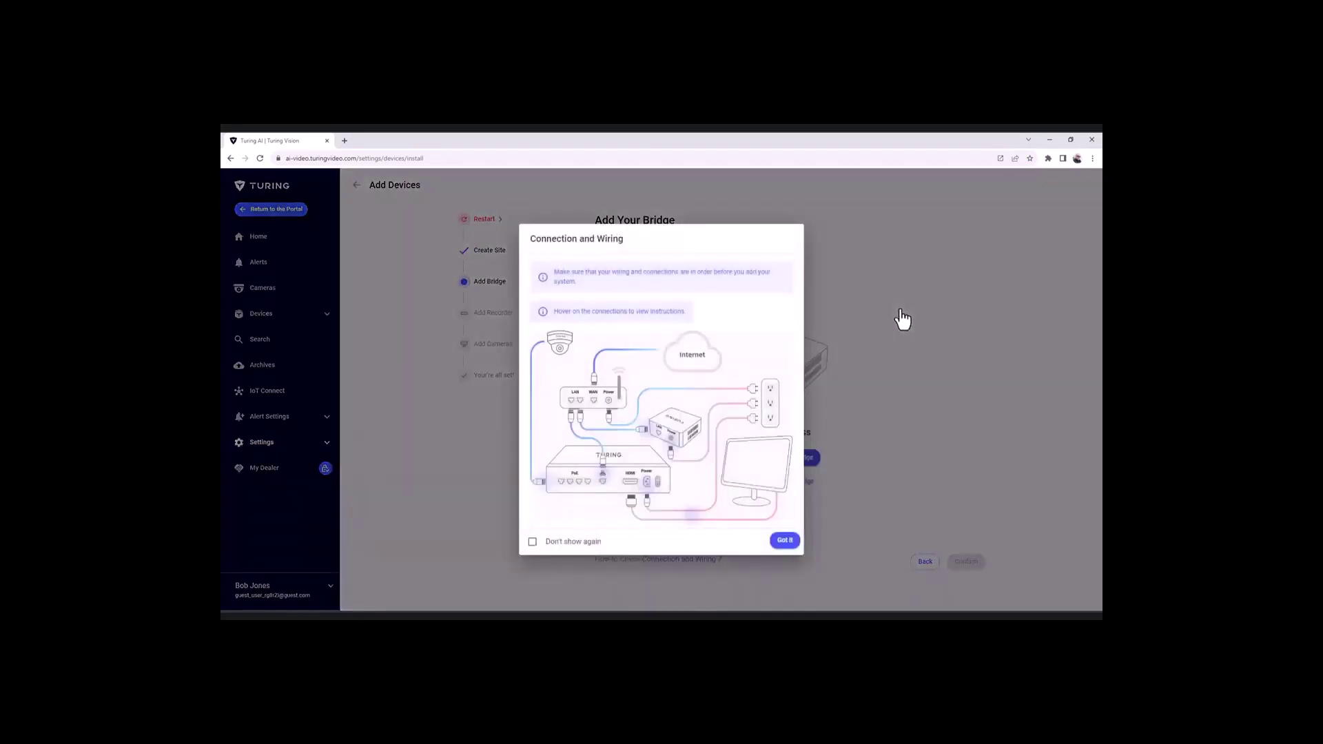
left_click(797, 554)
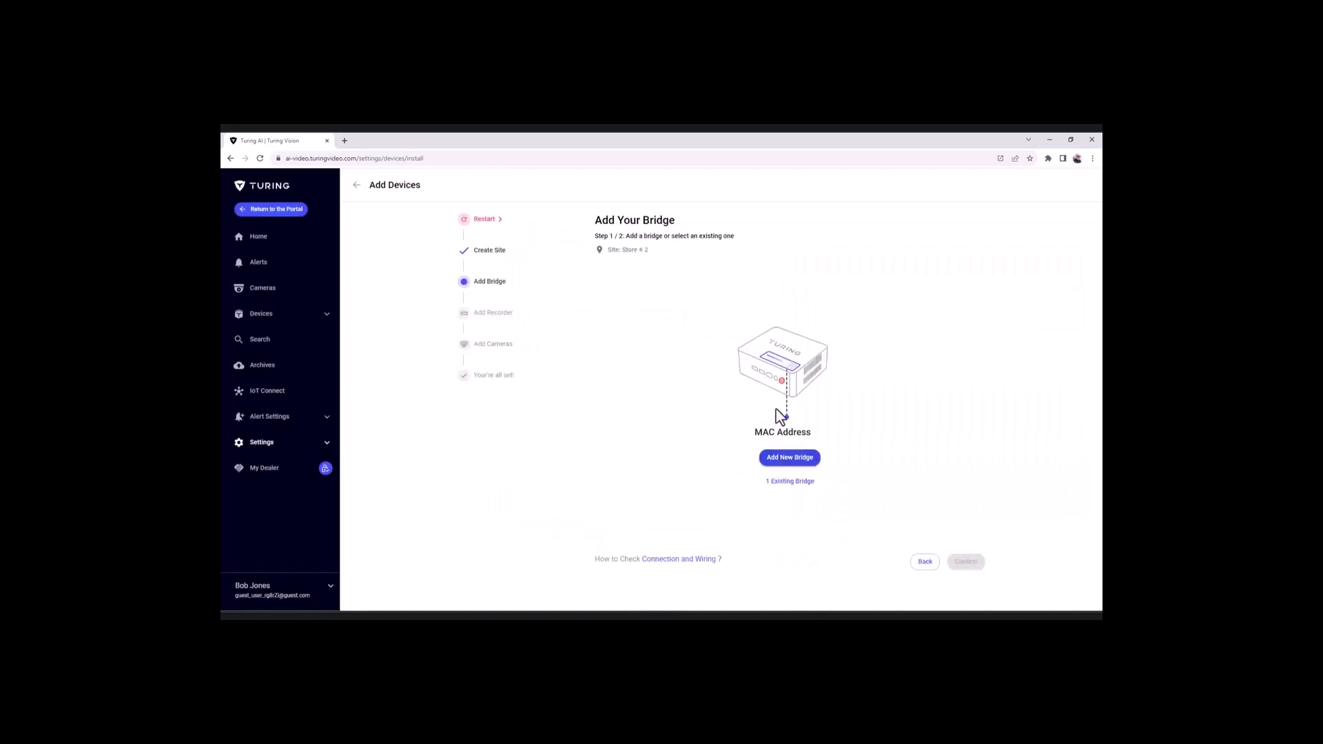
- Pick existing bridge Store #2 Bridge and start the device search
left_click(775, 483)
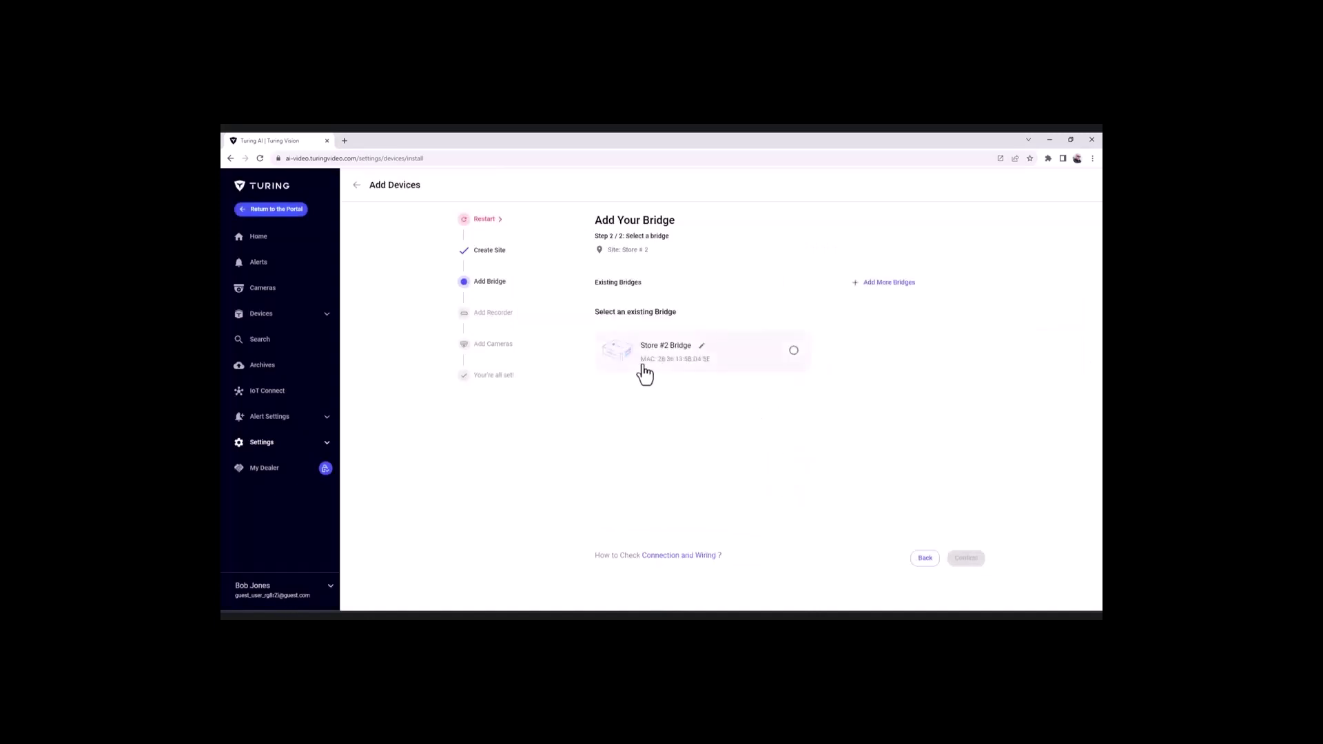
left_click(793, 351)
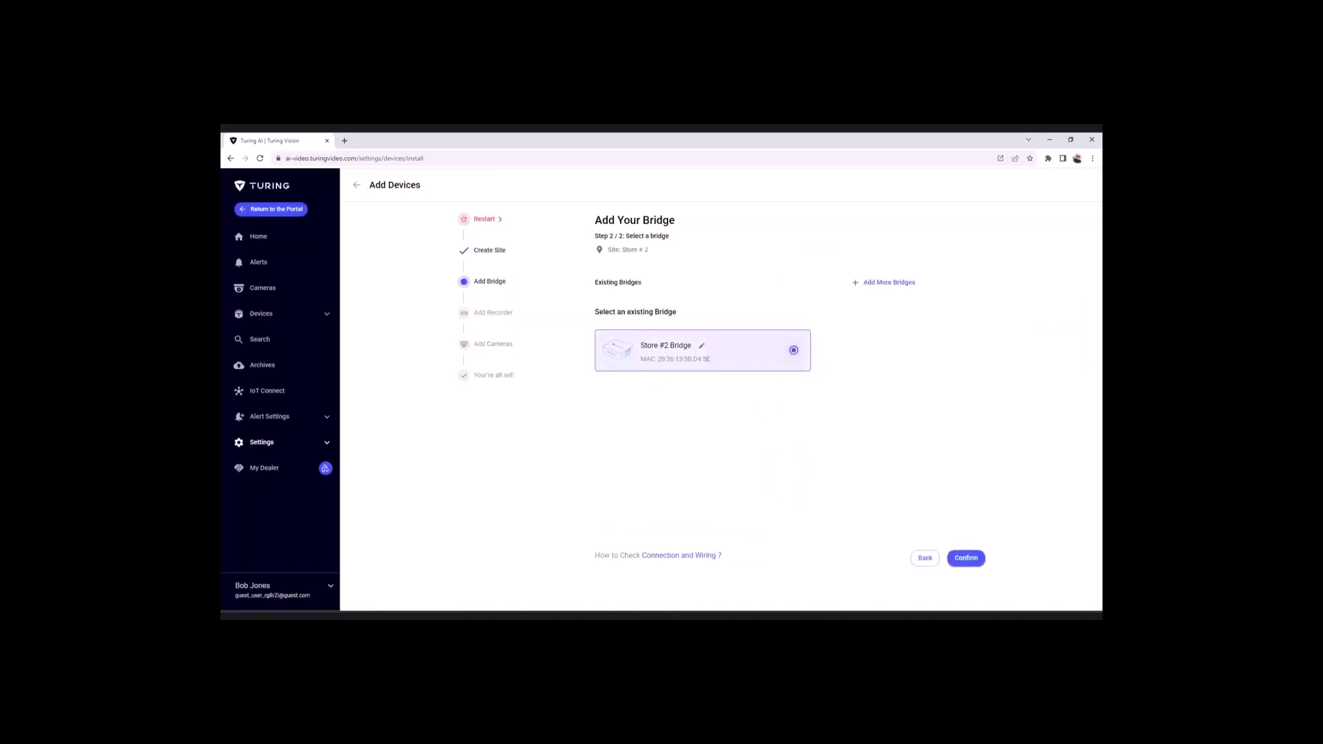
left_click(967, 557)
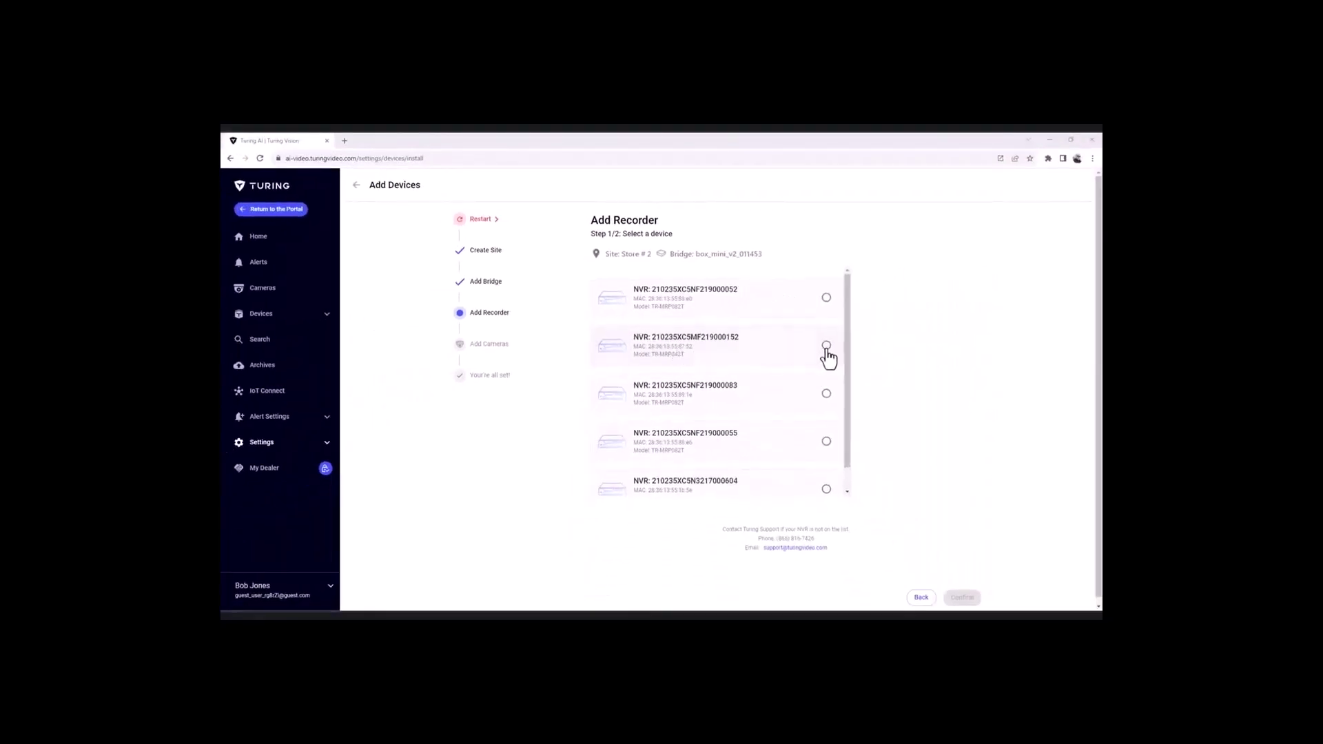
- Choose the second NVR in the Add Recorder list and confirm it
left_click(826, 345)
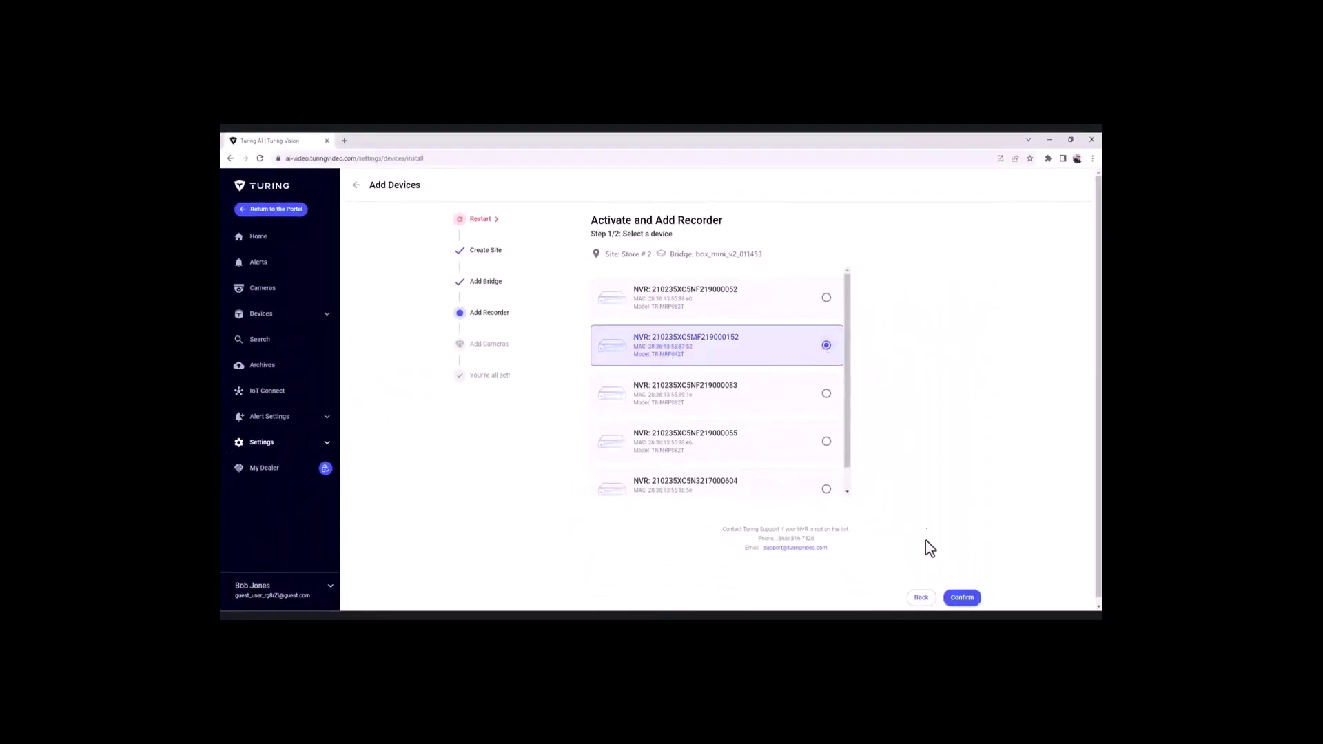
left_click(962, 598)
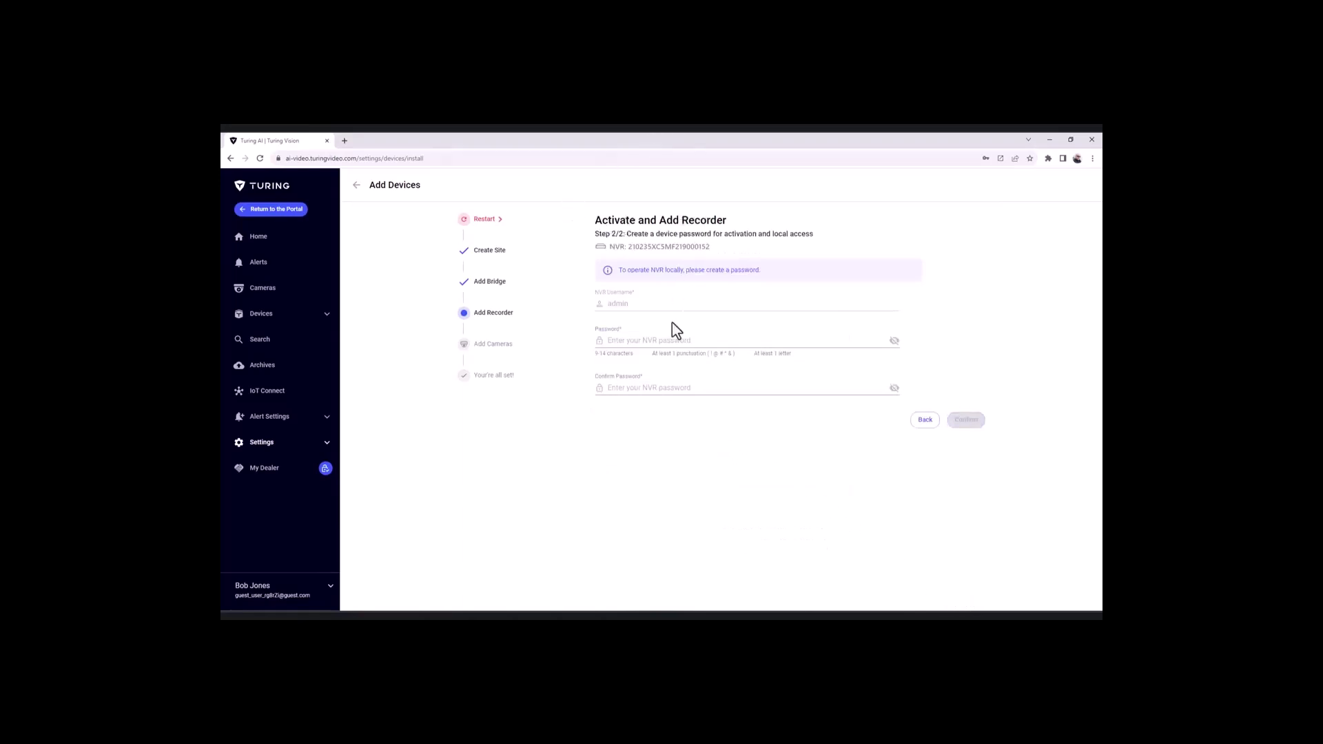
- Set and confirm the NVR password, activate it, and continue after the reboot
left_click(649, 339)
left_click(965, 421)
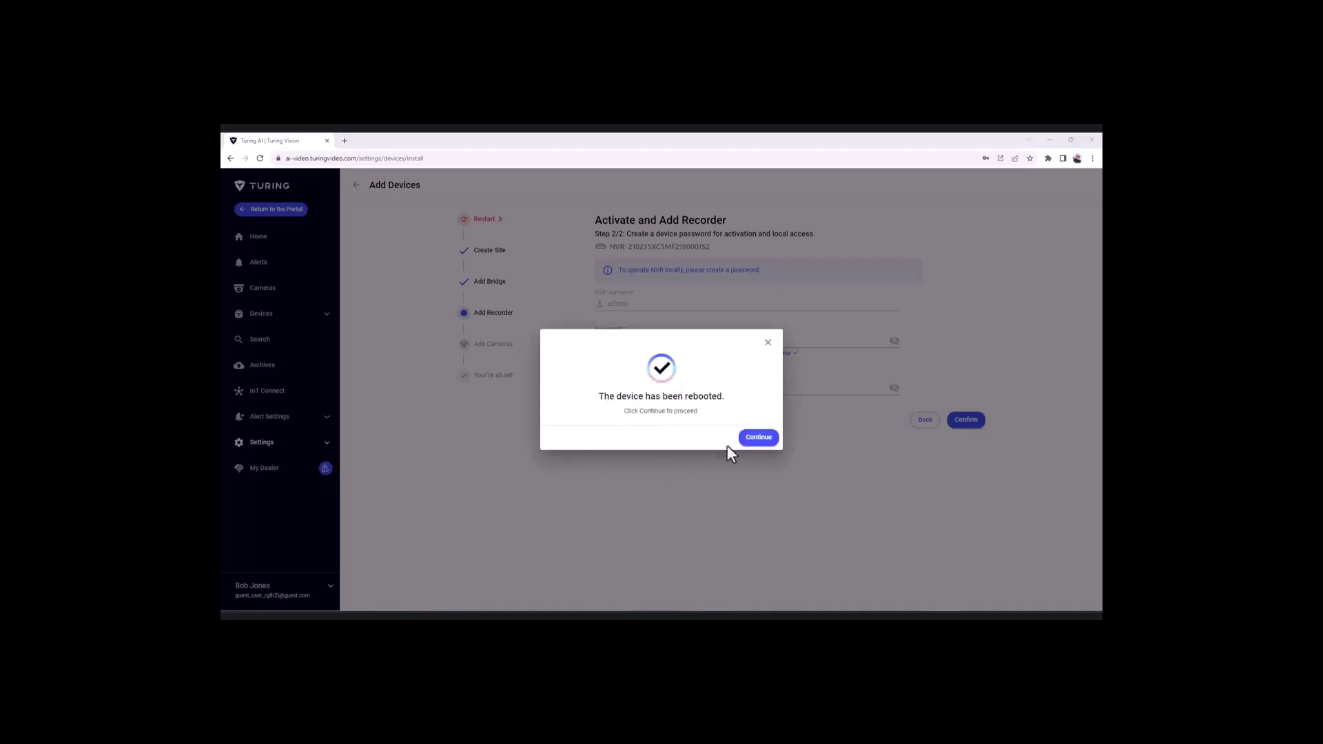
left_click(755, 437)
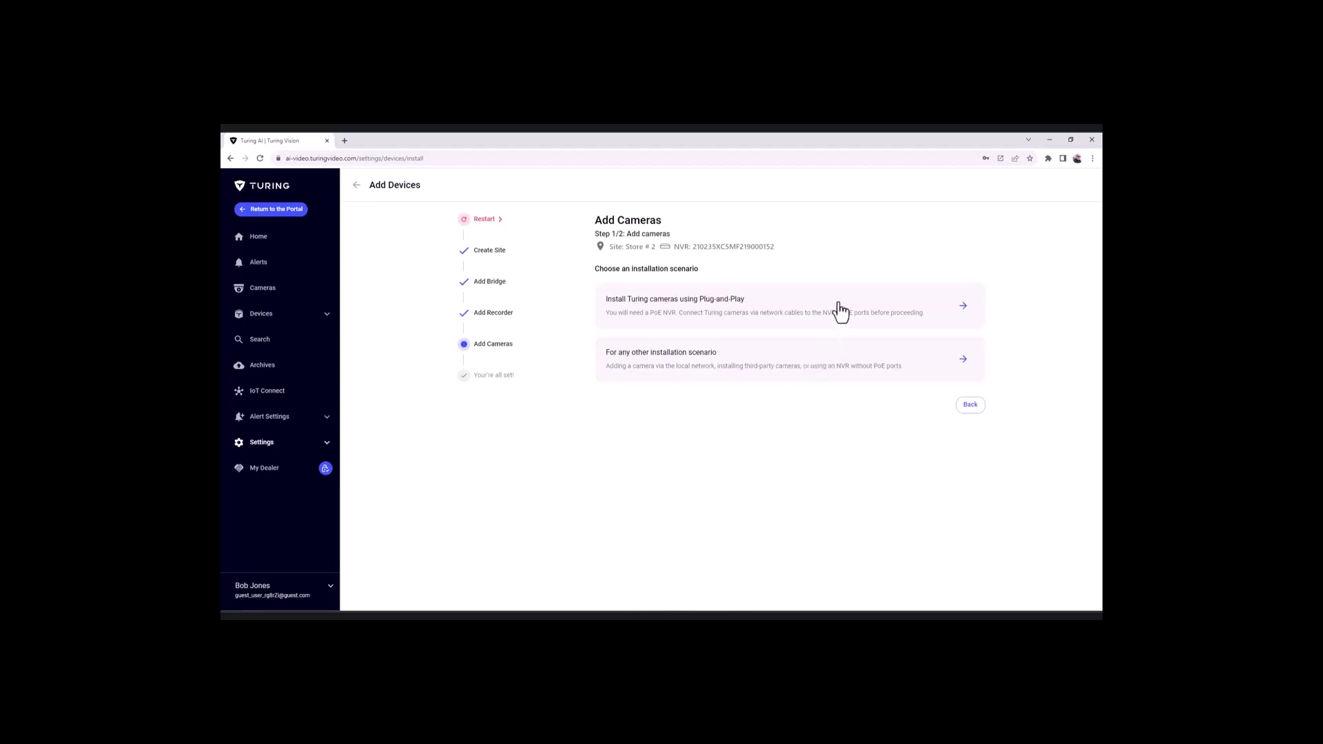
- Choose Plug-and-Play camera installation and search for cameras on the recorder
left_click(961, 306)
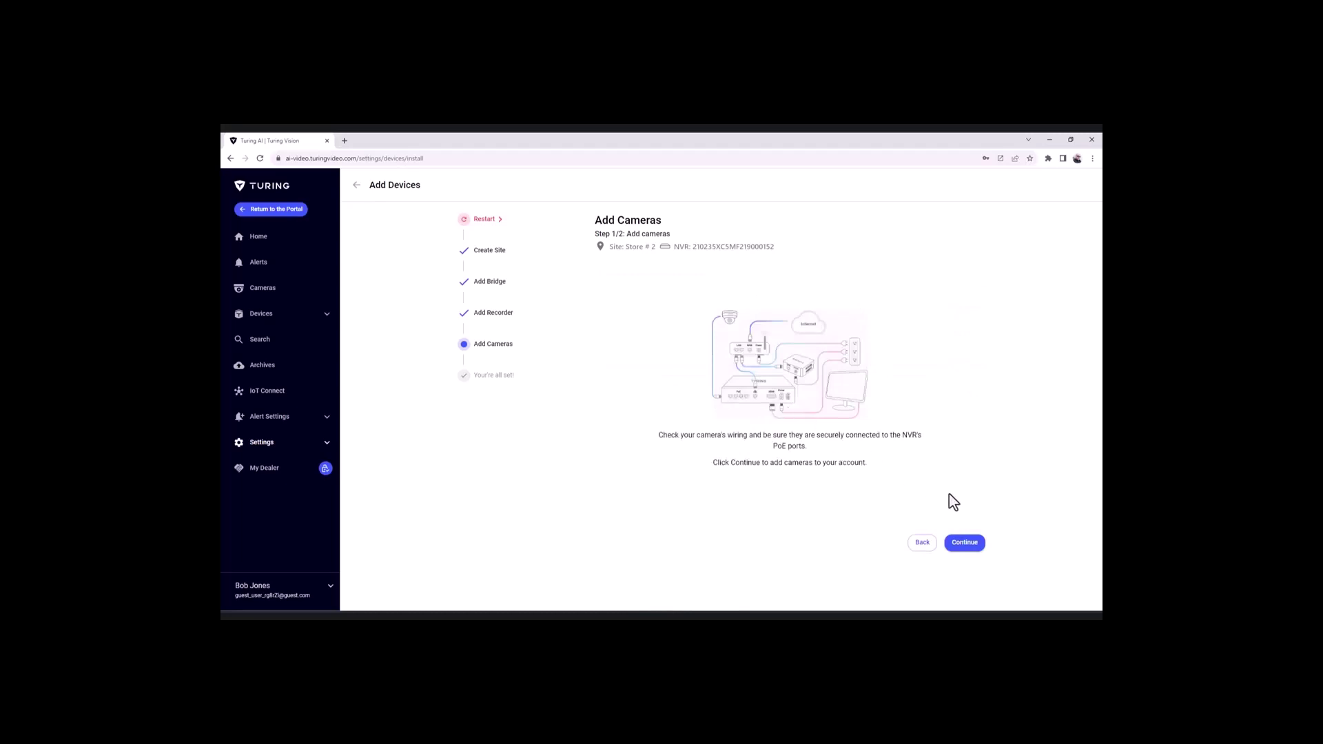
left_click(964, 542)
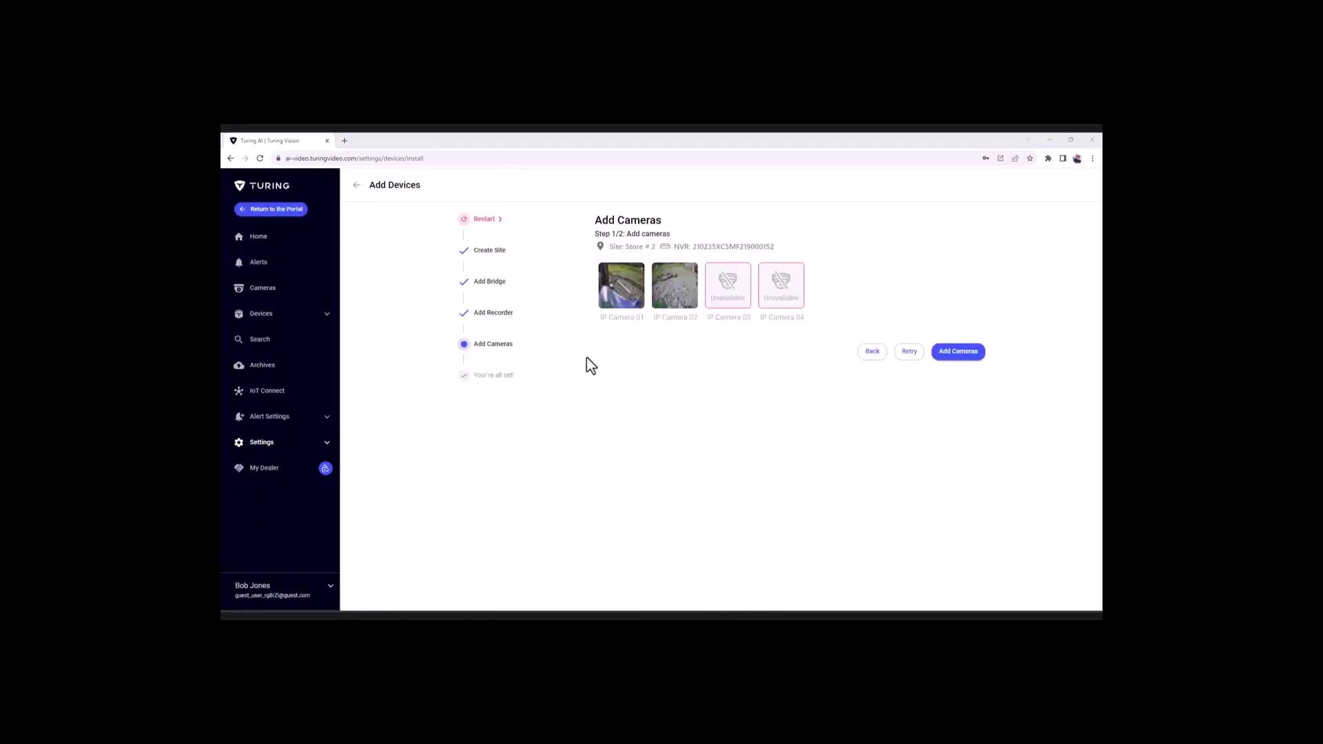
mouse_move(728, 287)
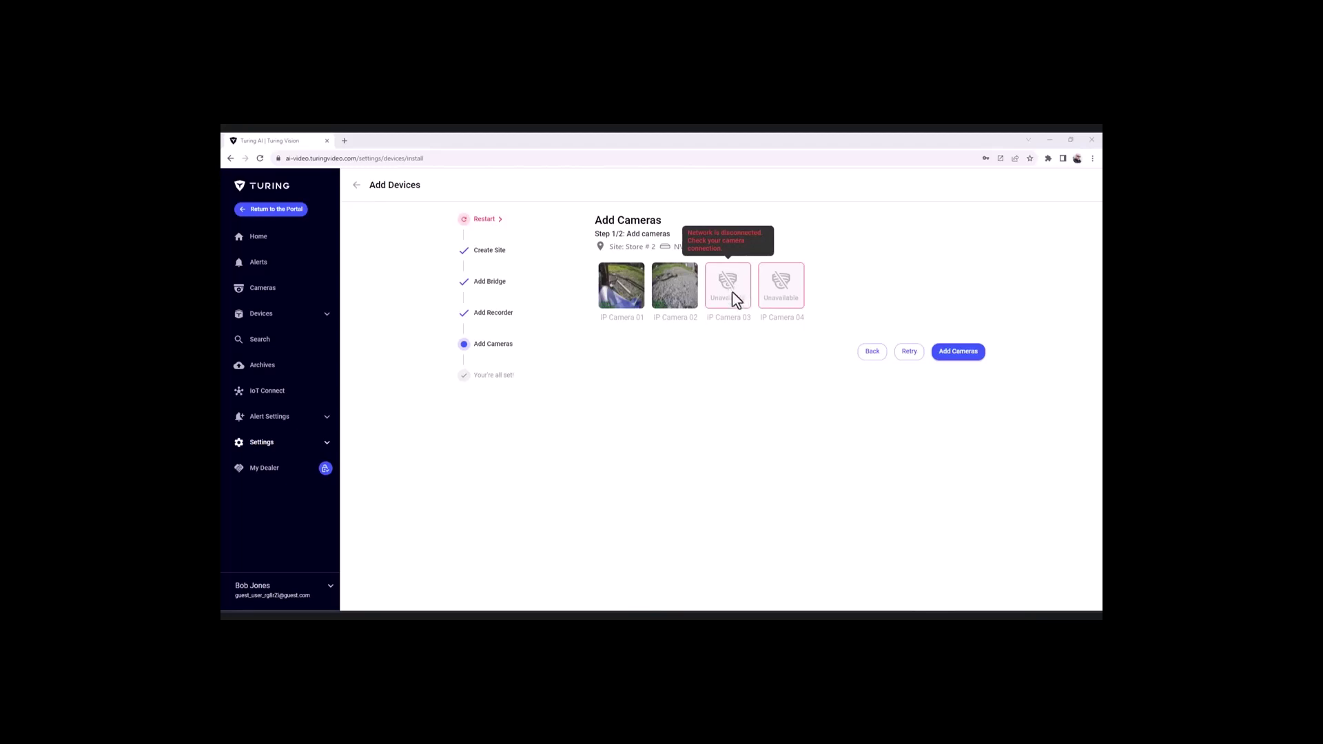
- Add both found cameras, save their new names, and confirm the America/New_York time zone
left_click(958, 351)
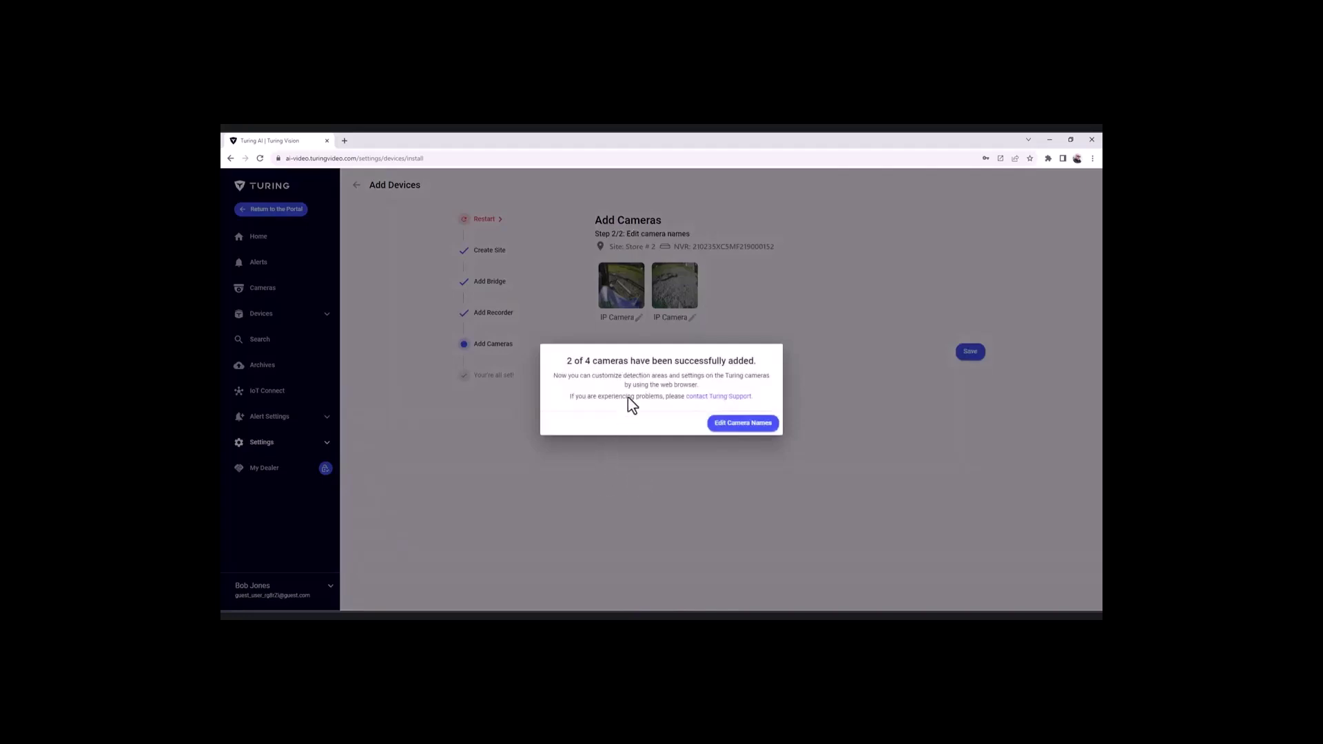
left_click(742, 423)
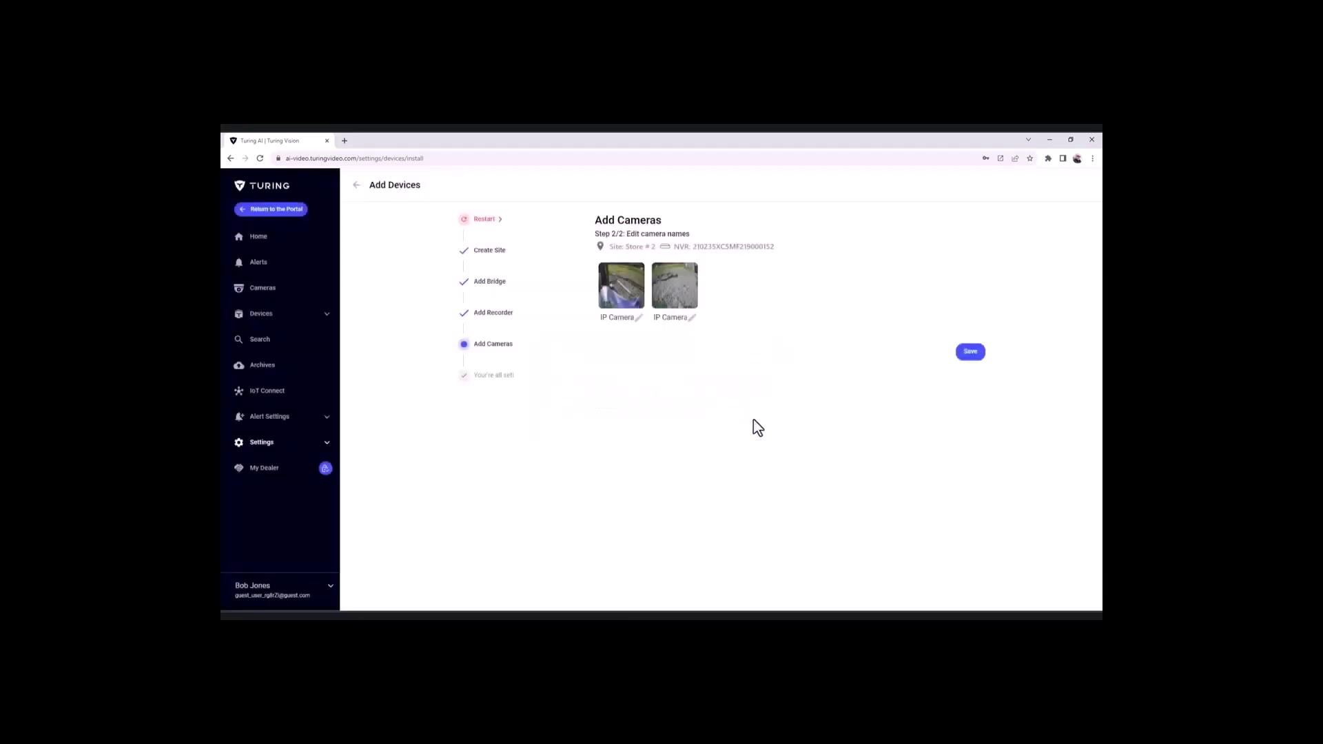
left_click(621, 316)
type("Left")
left_click(969, 351)
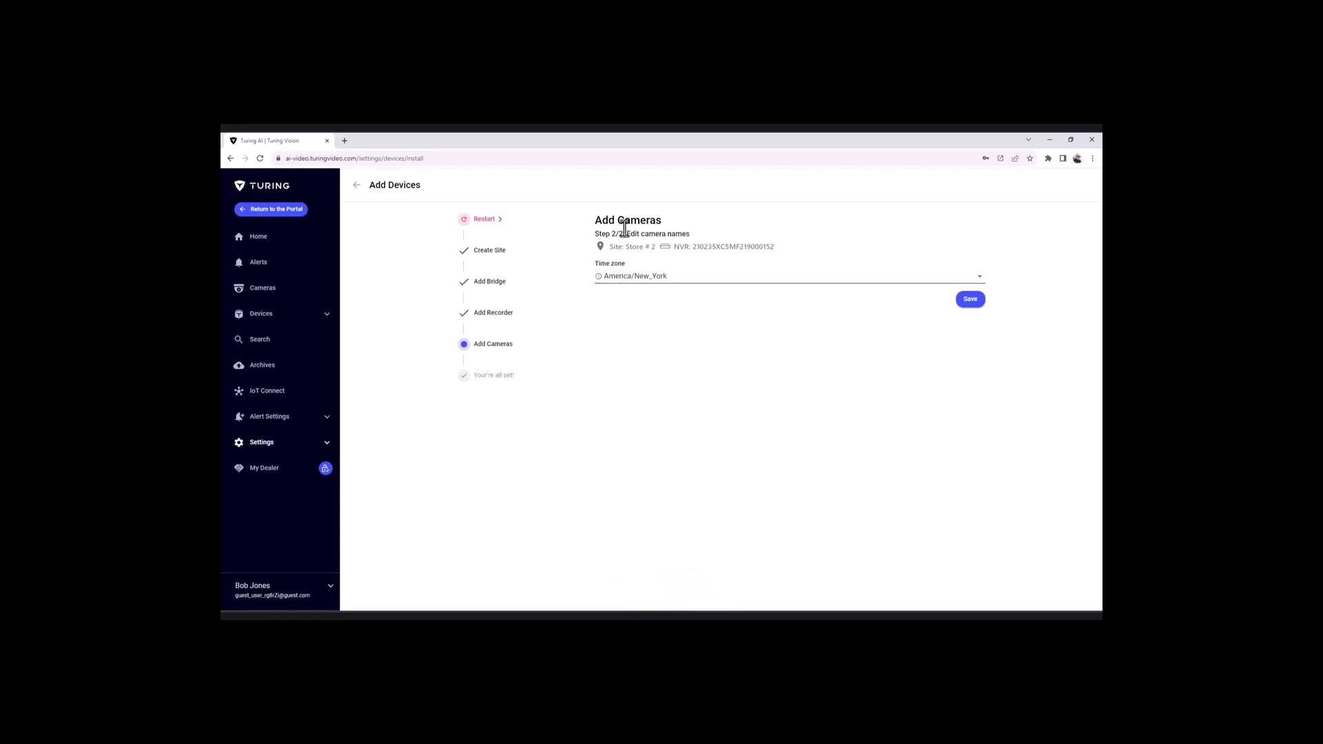
left_click(969, 299)
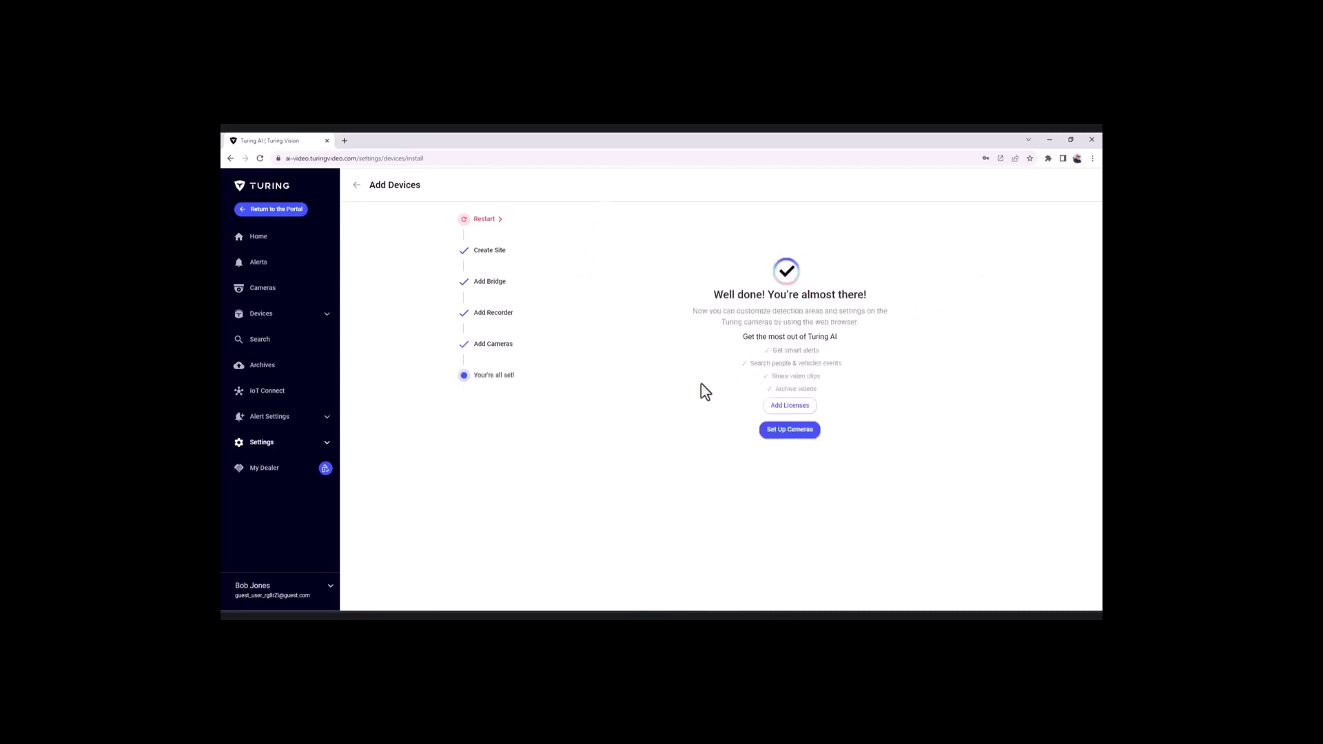